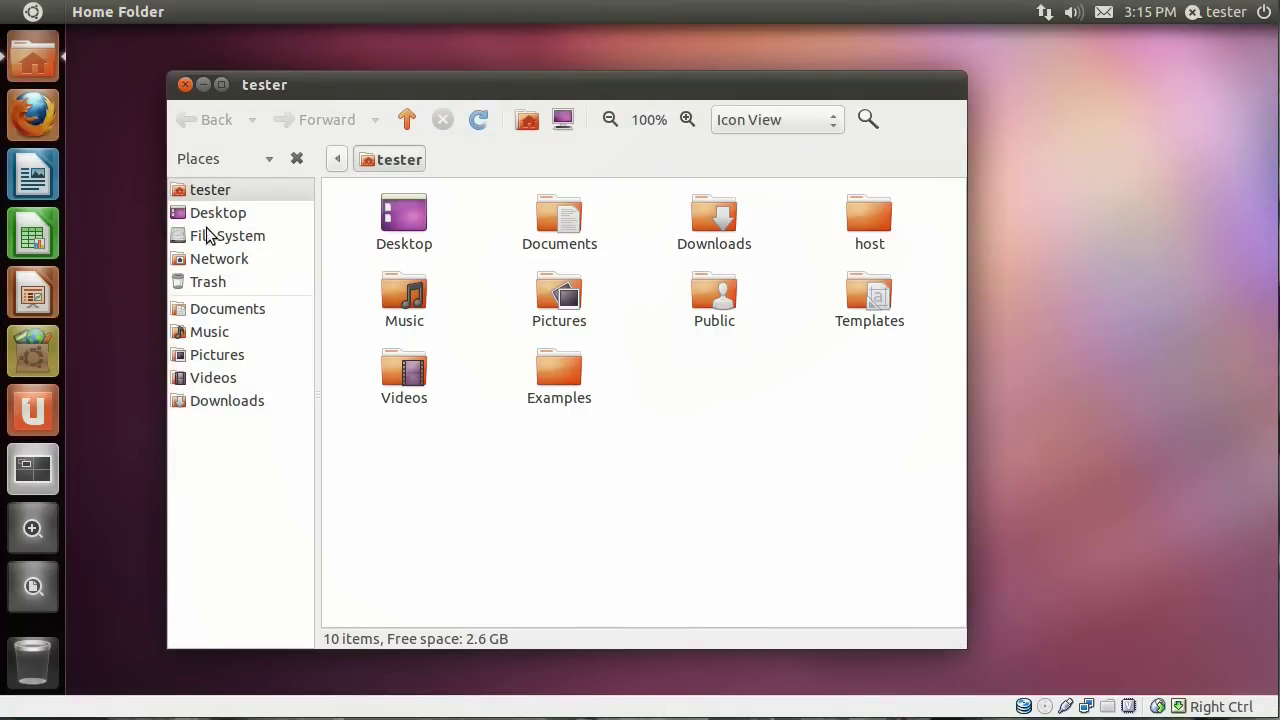
# Look through the root file system for oneiric-desktop-amd64.iso, then close Nautilus.
pyautogui.click(207, 240)
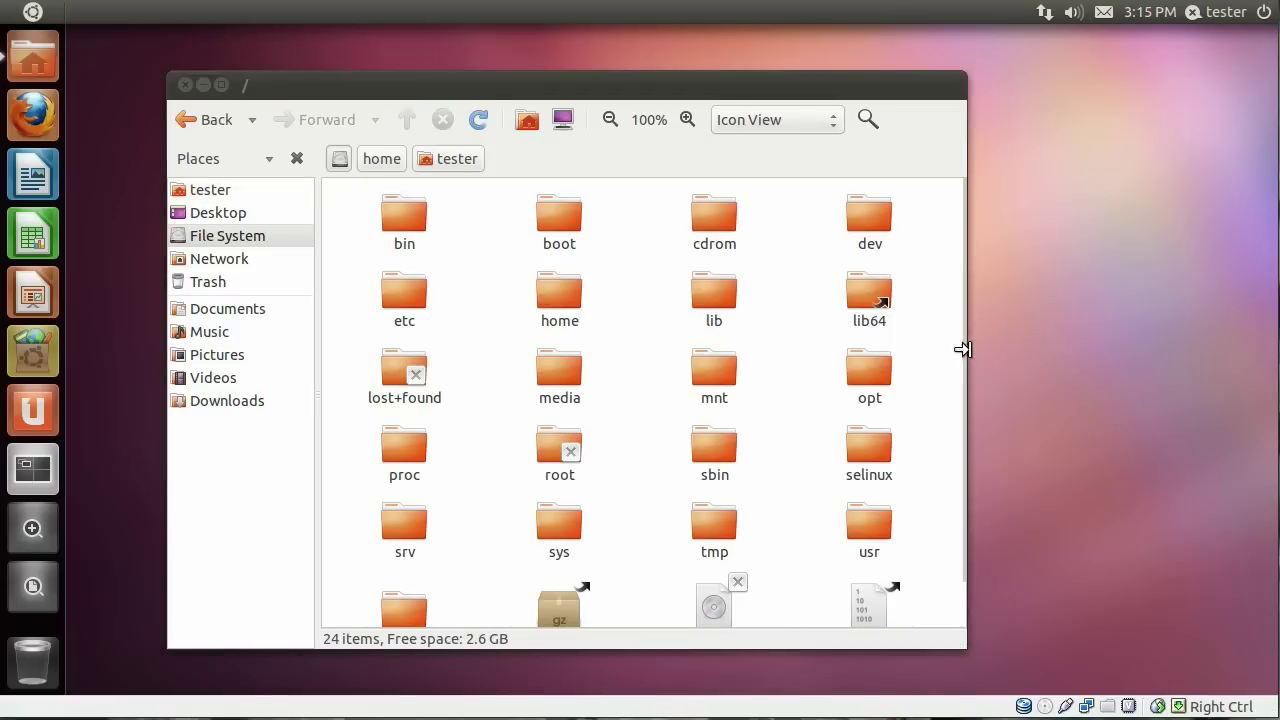
pyautogui.moveTo(976, 341); pyautogui.dragTo(994, 428)
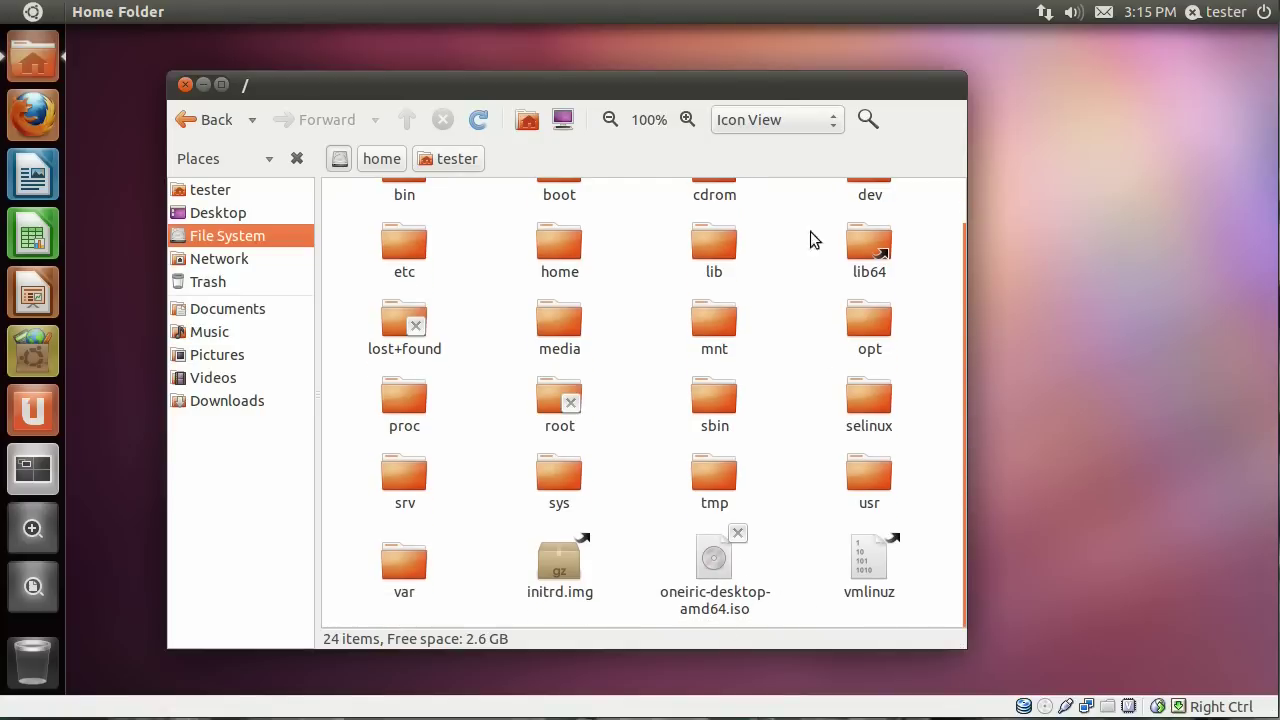
pyautogui.click(184, 84)
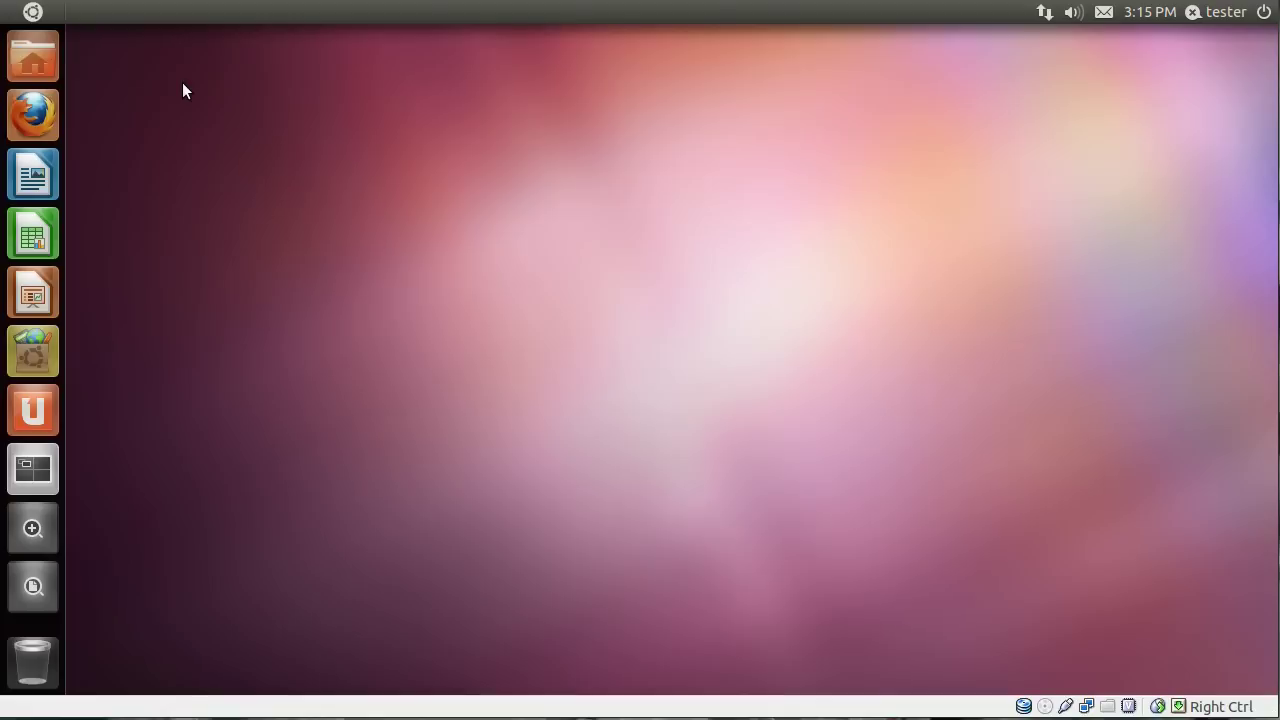
# Launch Terminal from a Dash search for 'ter', repeating the search to open it again.
pyautogui.click(33, 14)
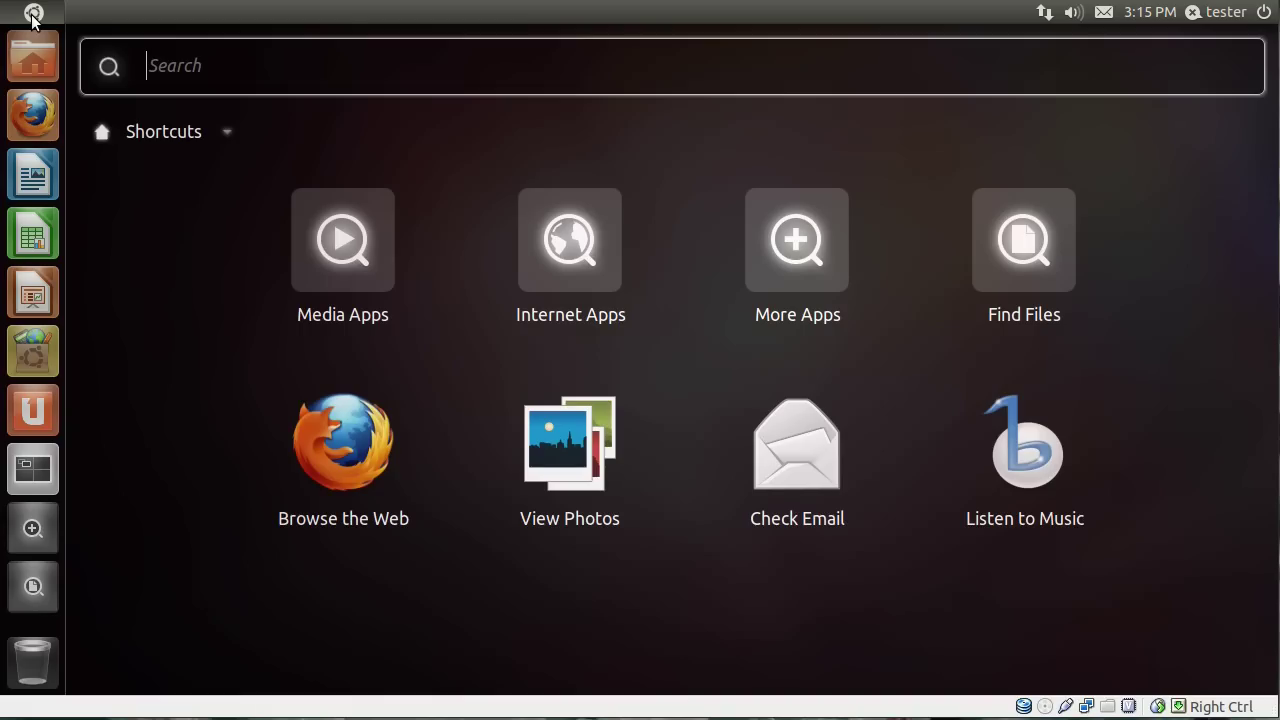
pyautogui.write('ter')
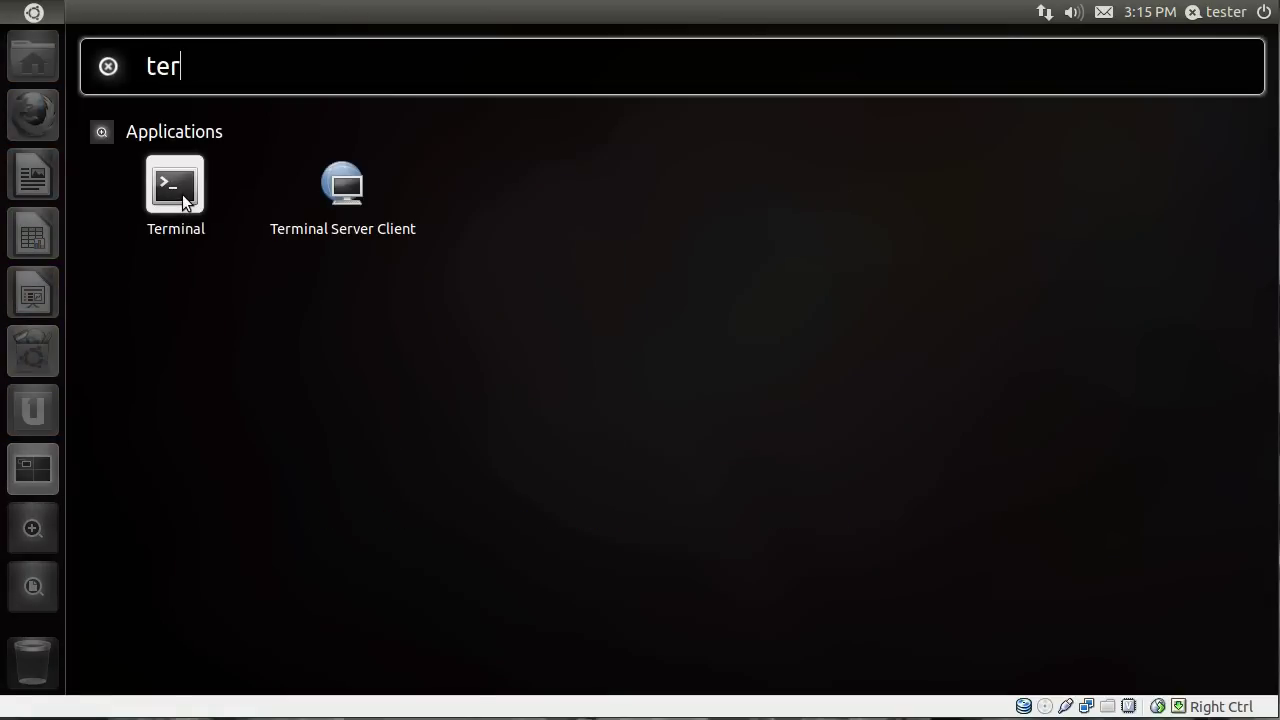
pyautogui.click(182, 200)
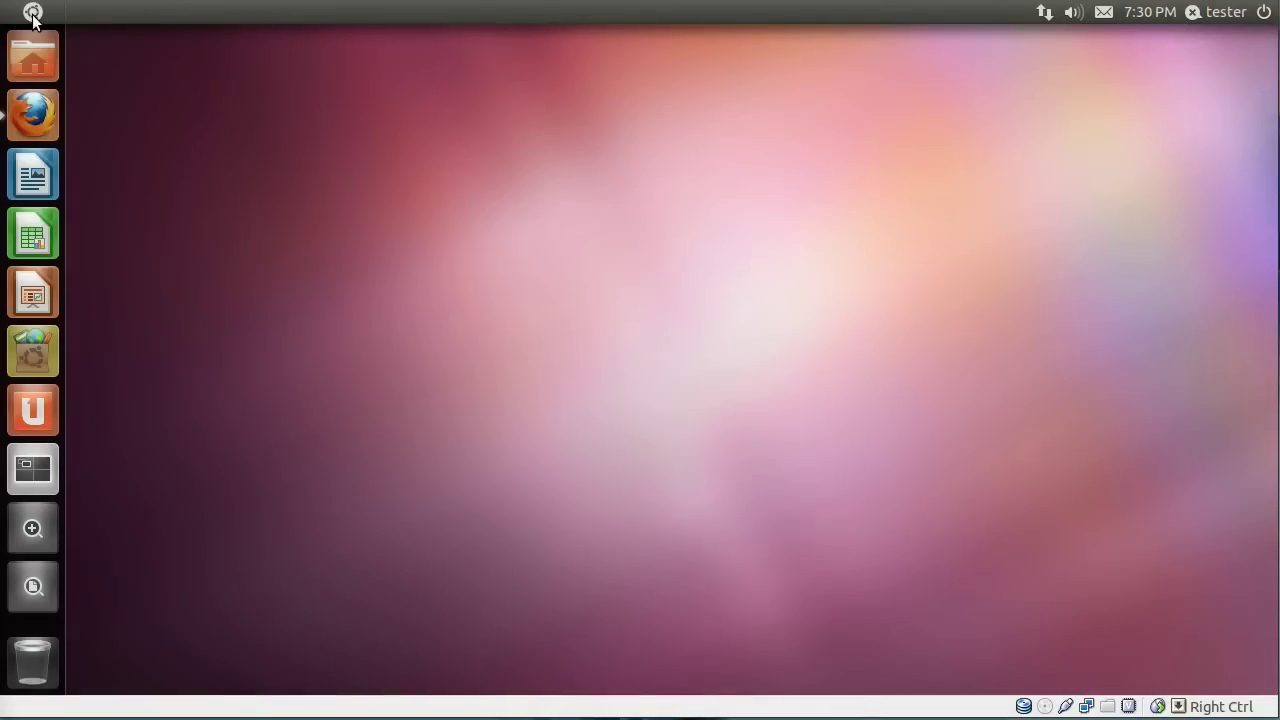
pyautogui.click(33, 13)
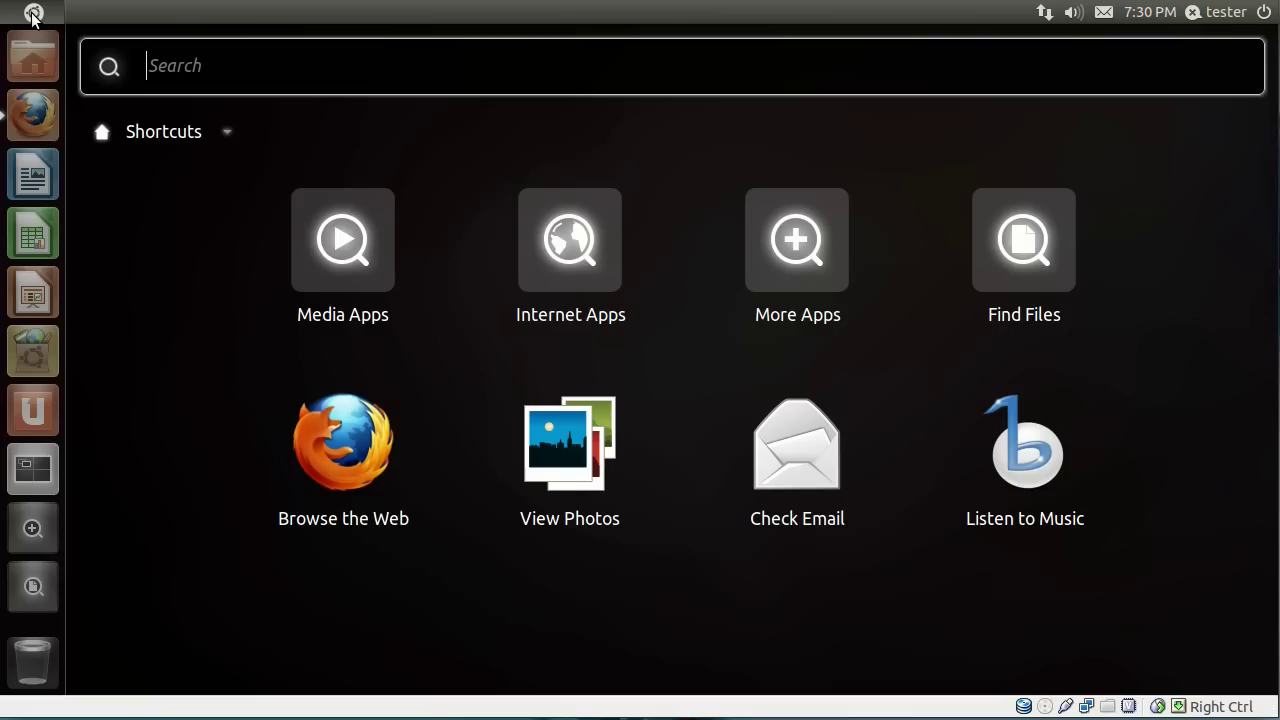
pyautogui.write('ter')
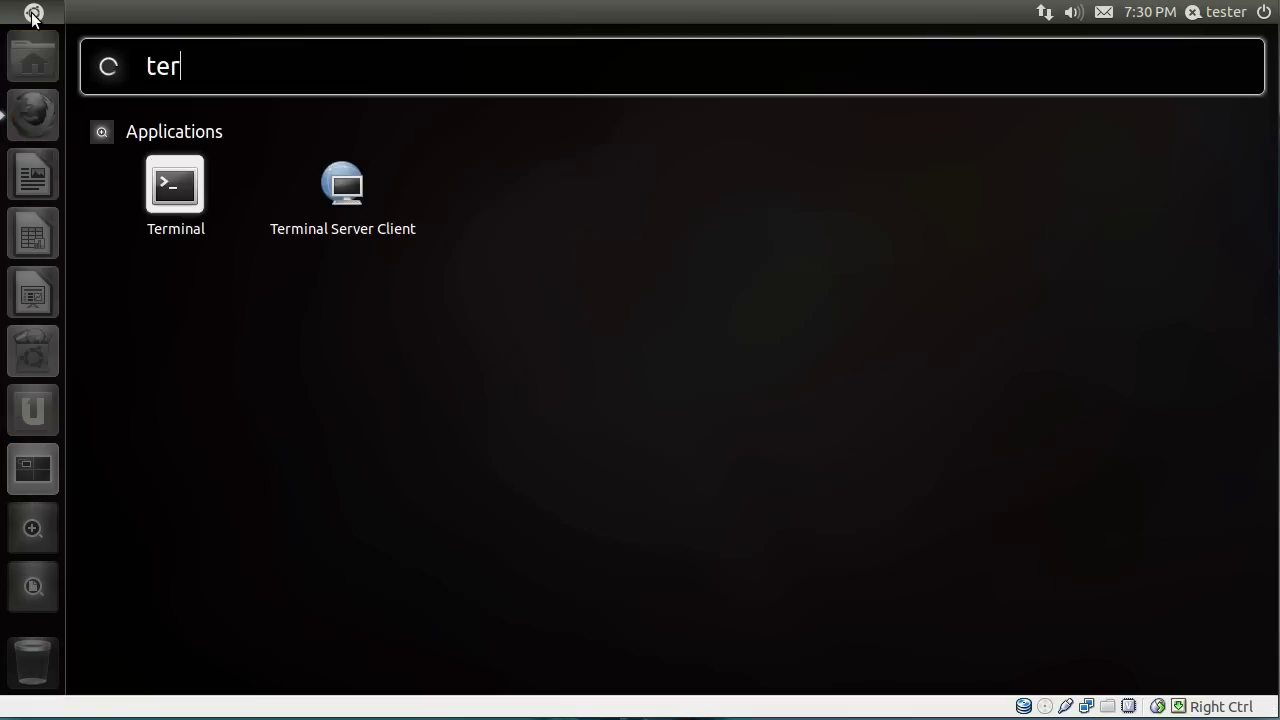
pyautogui.press('Return')
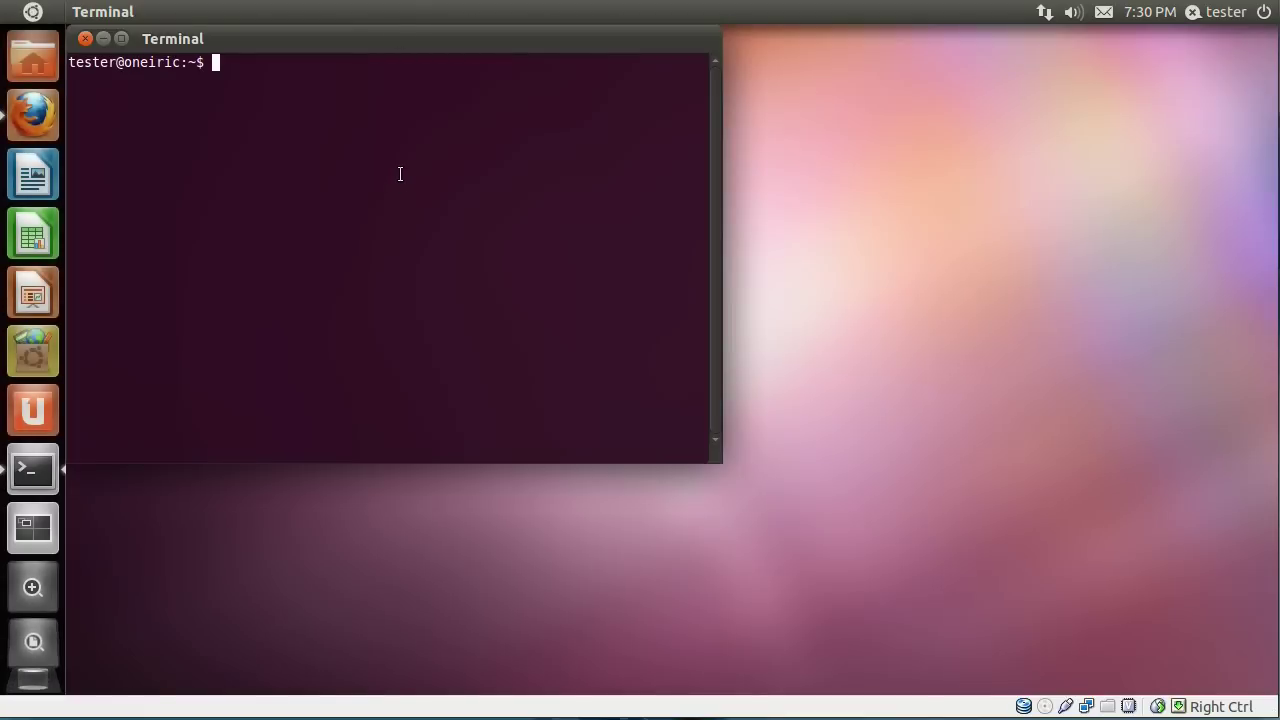
# Change to the root directory with cd / and list its contents with ls.
pyautogui.write('cd /')
pyautogui.press('Return')
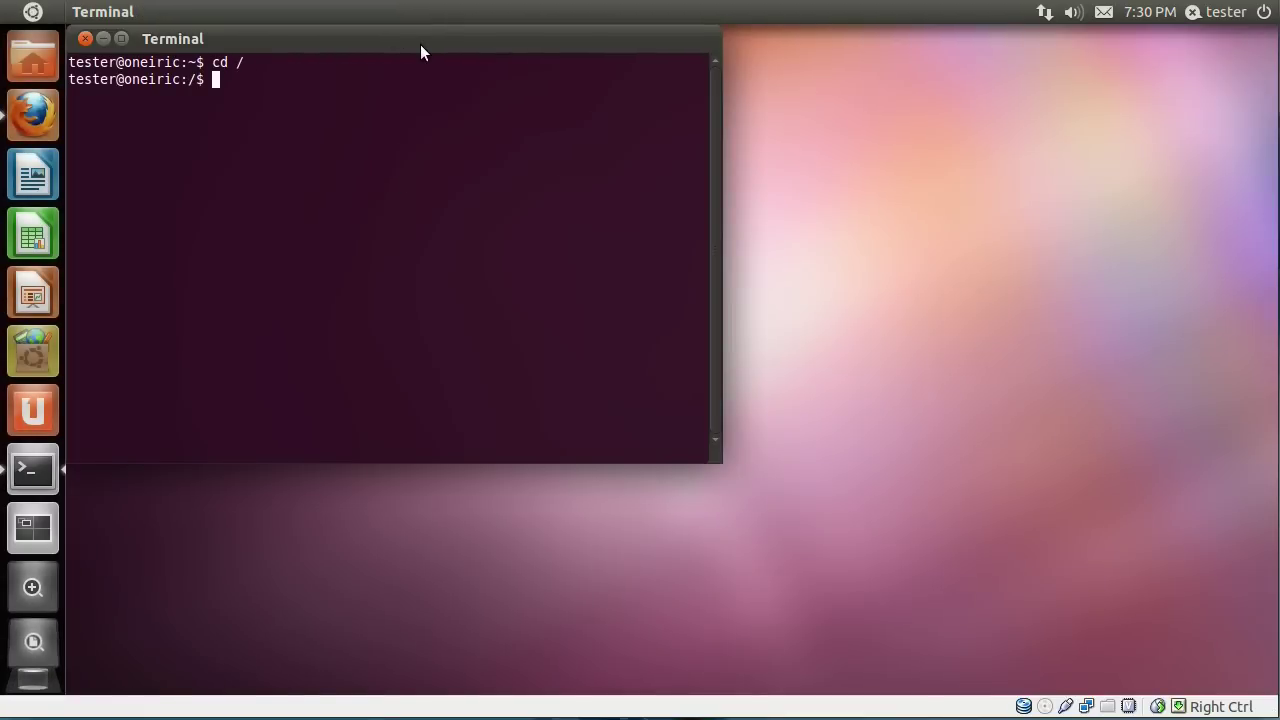
pyautogui.write('ls')
pyautogui.press('Return')
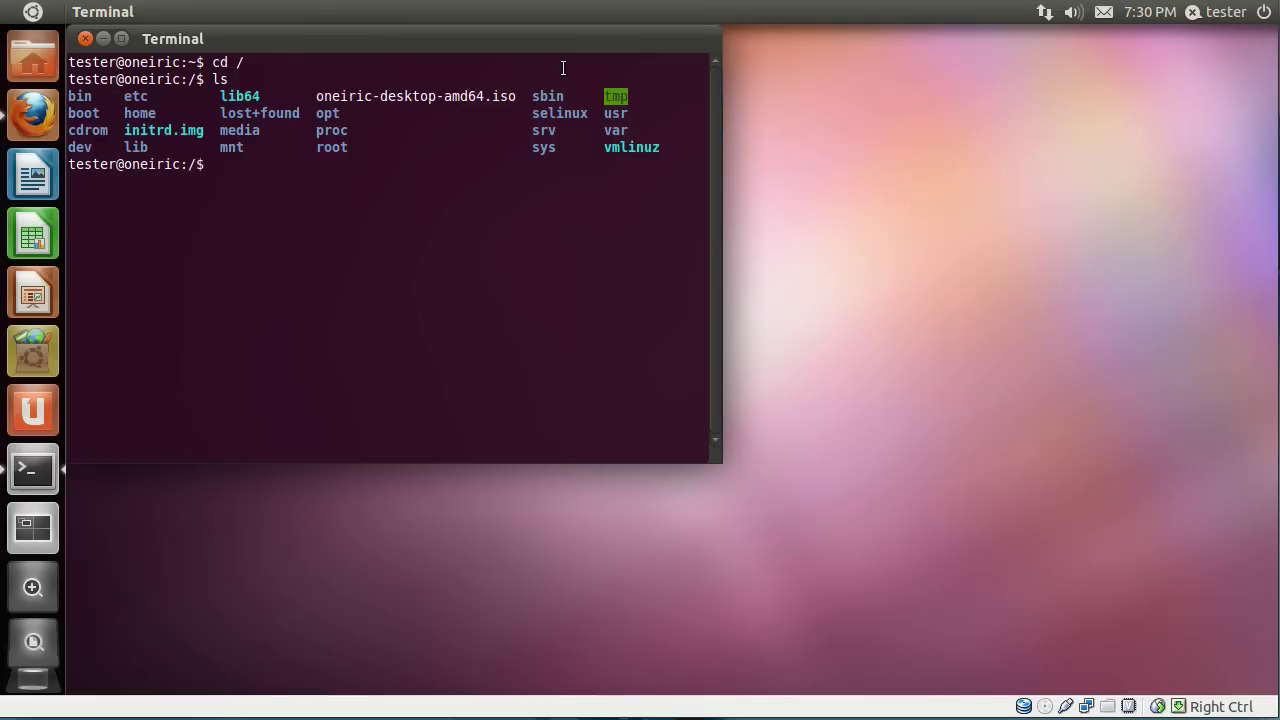
# Open /etc/grub.d/40_custom in gedit via sudo, entering the account password.
pyautogui.press('Up')
pyautogui.press('Up')
pyautogui.press('Up')
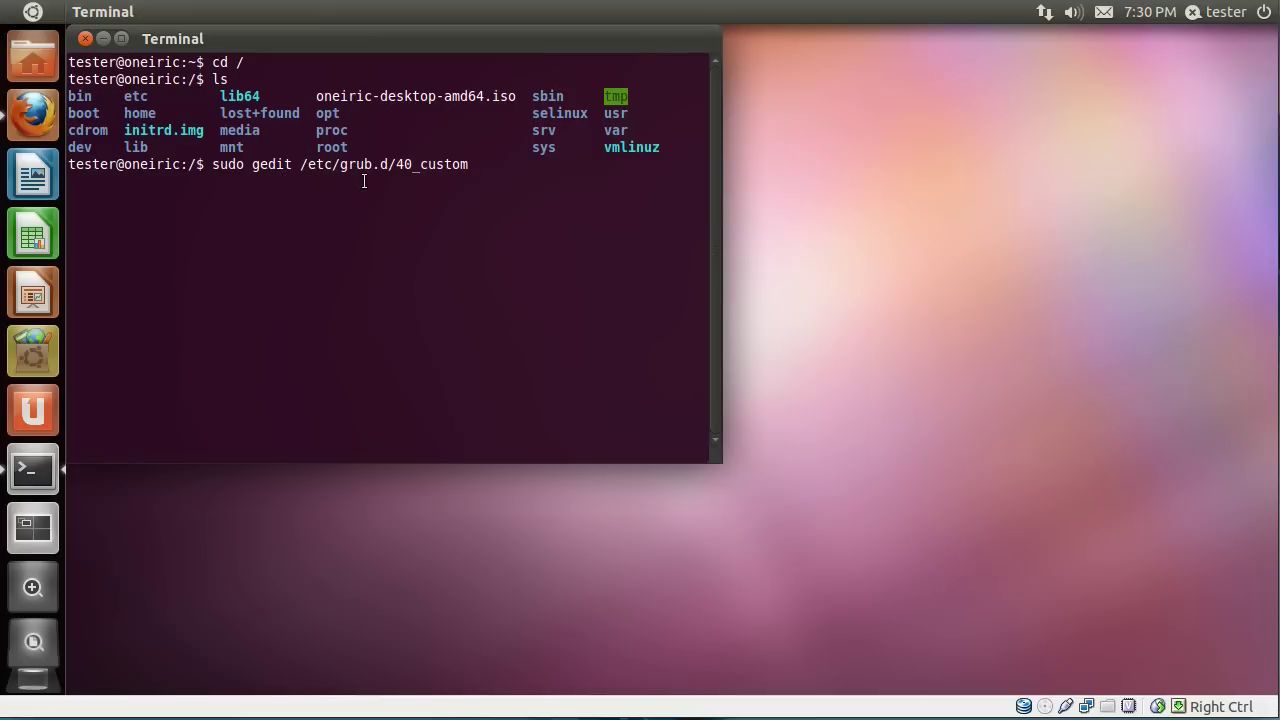
pyautogui.press('Return')
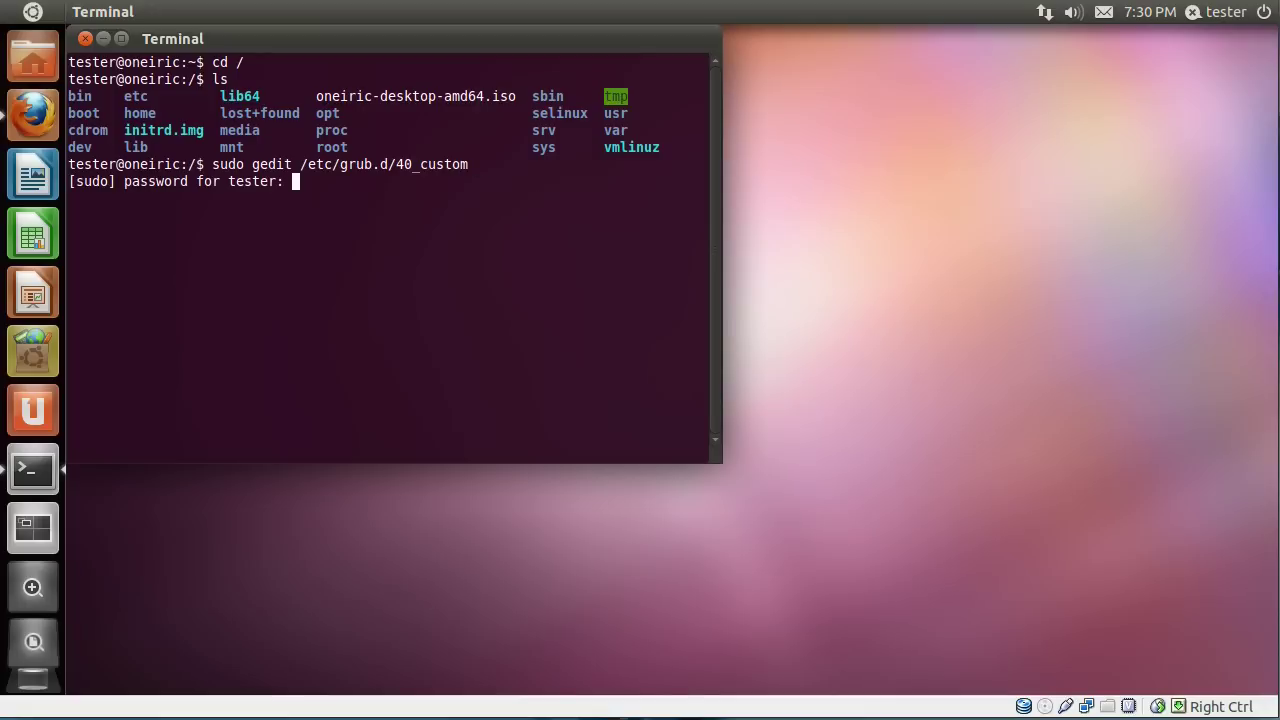
pyautogui.press('Return')
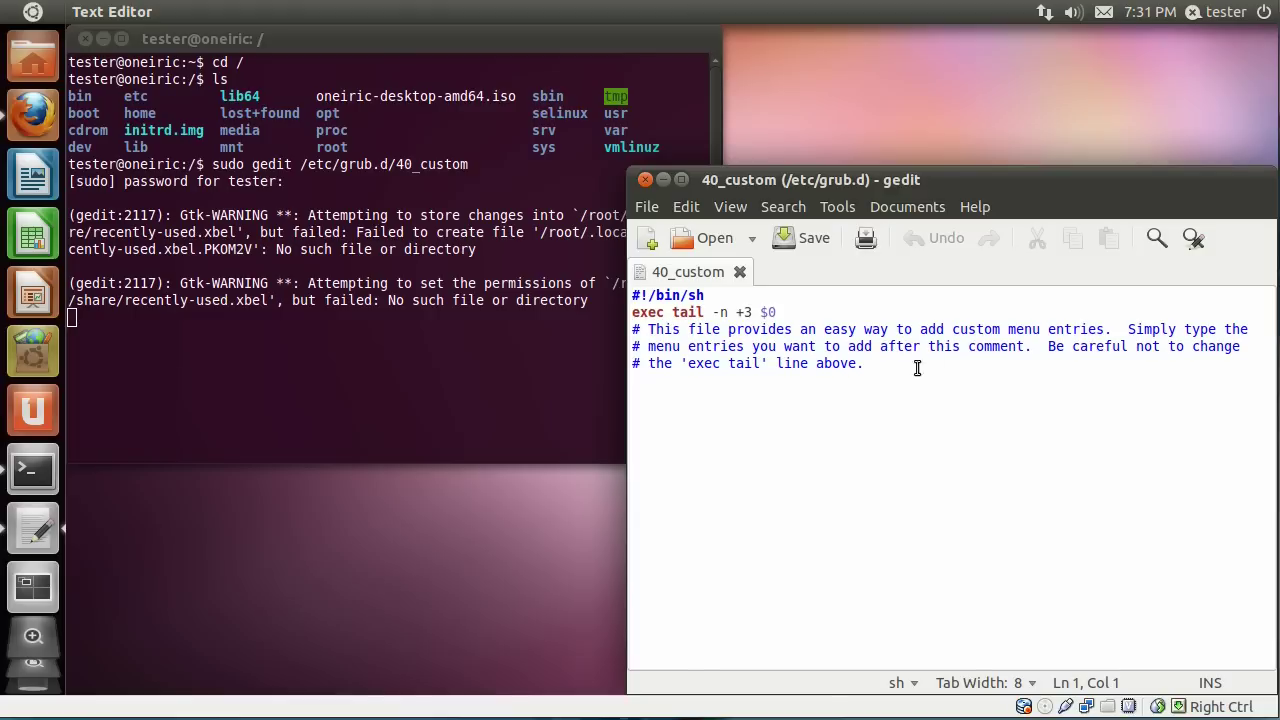
# Insert echo "Adding 40_custom entries.">&2 as a new line right after #!/bin/sh.
pyautogui.click(737, 296)
pyautogui.press('Return')
pyautogui.write('ech')
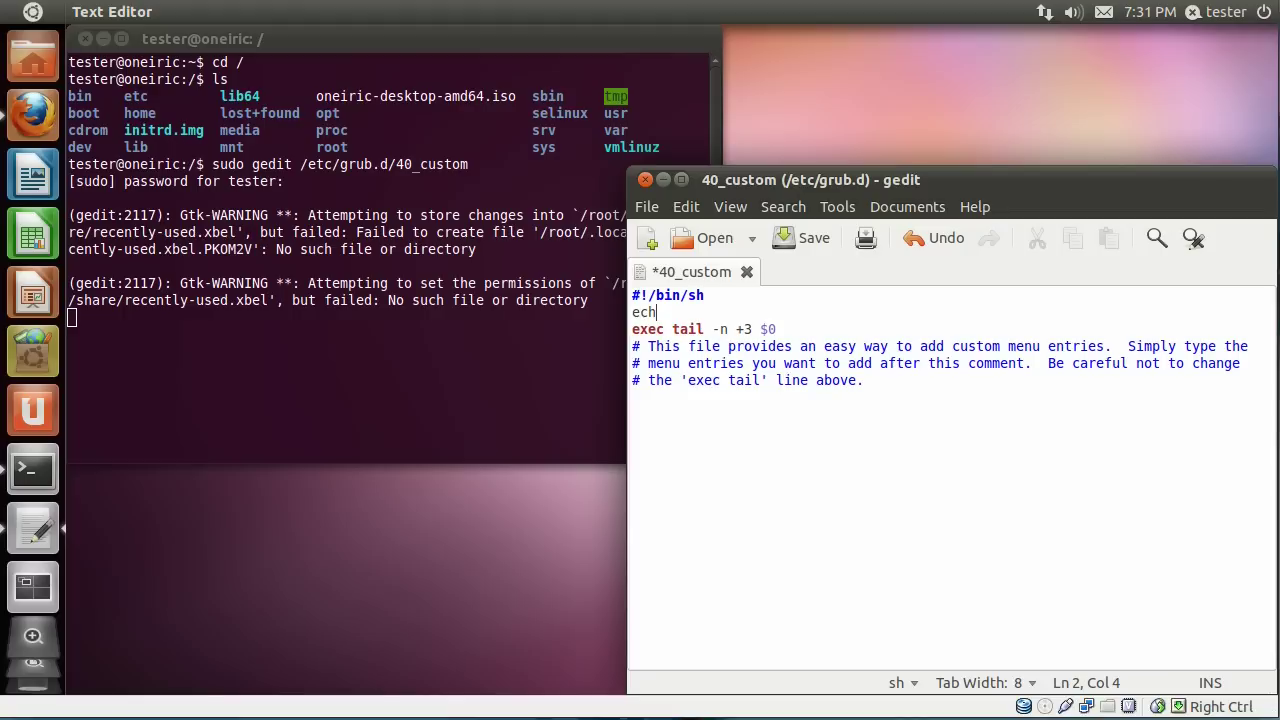
pyautogui.write('o "Adding 40_custom')
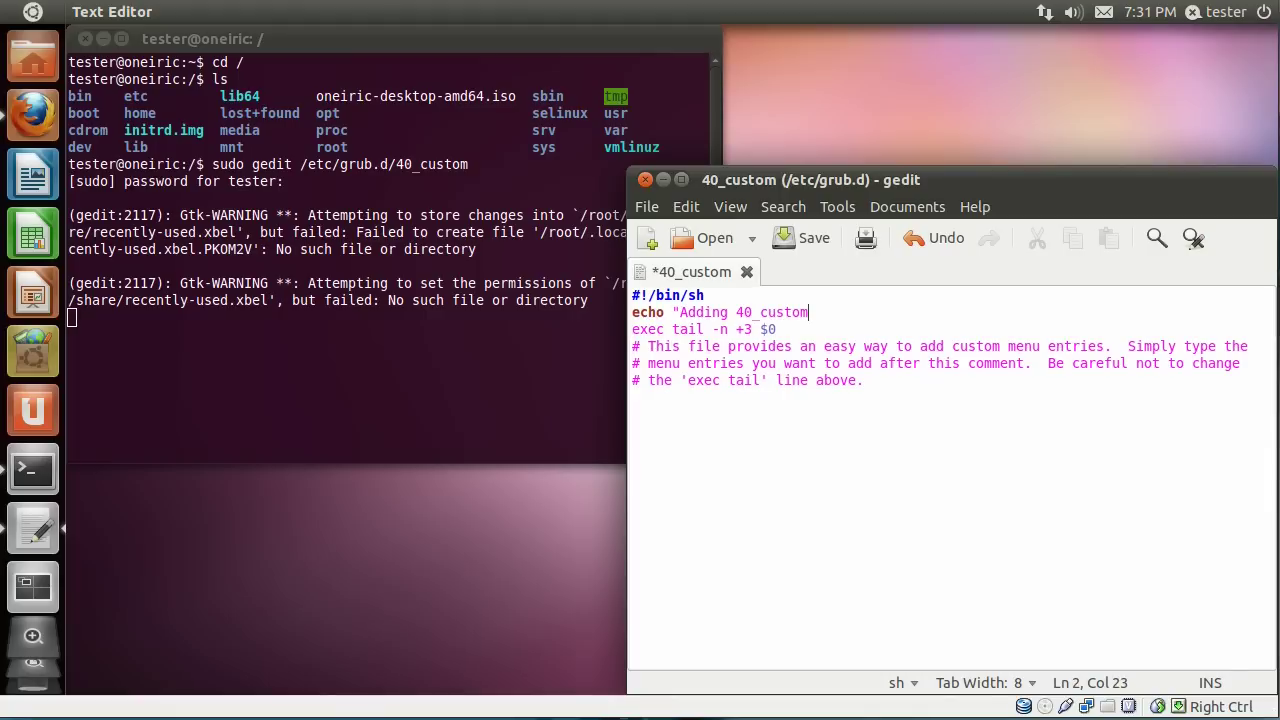
pyautogui.write(' entries."')
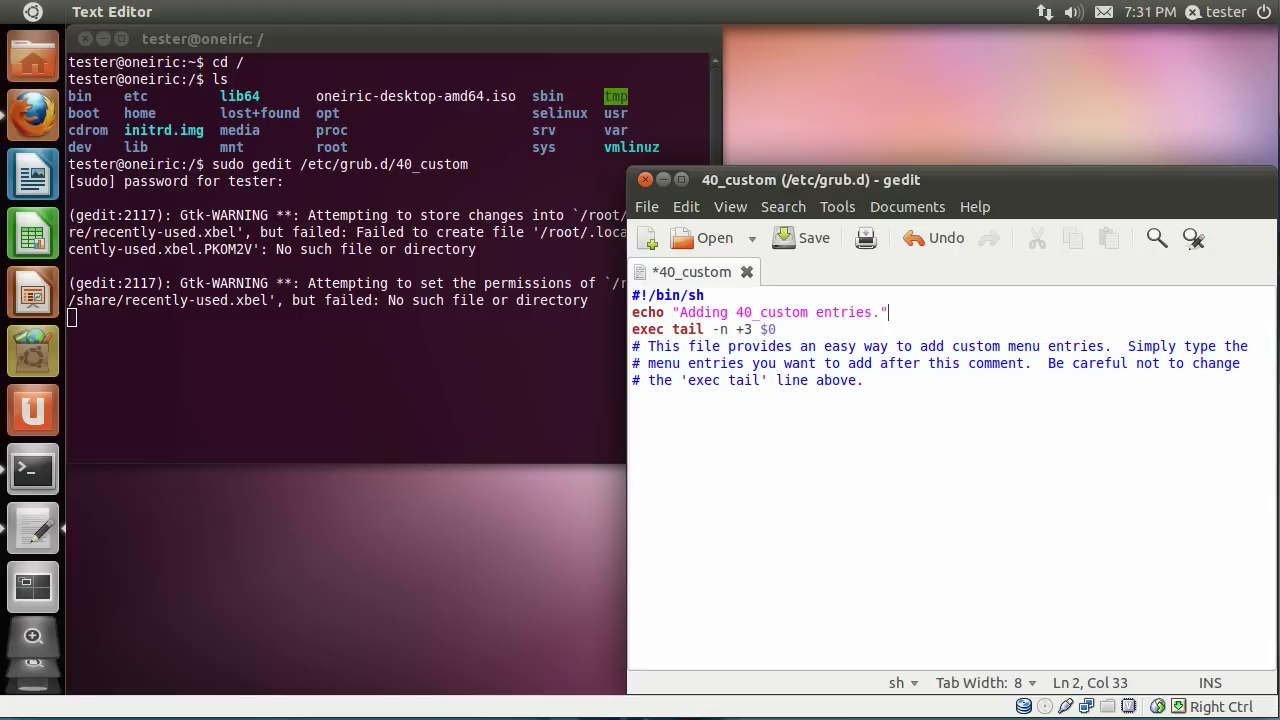
pyautogui.write('>&2')
# Add menuentry "My Newest Ubuntu Daily Build" { below the comments and begin set isofile="/.
pyautogui.click(907, 385)
pyautogui.press('Return')
pyautogui.press('Return')
pyautogui.write('menuentry')
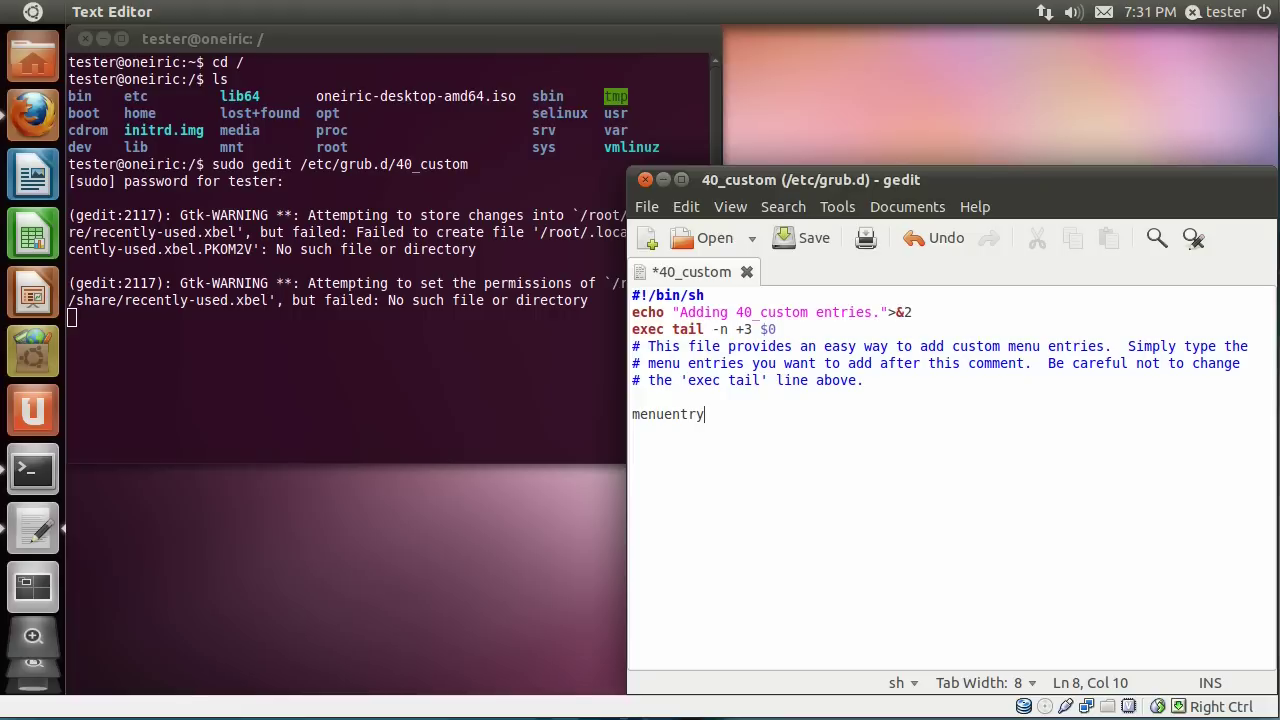
pyautogui.write(' "My Newest Ubuntu ')
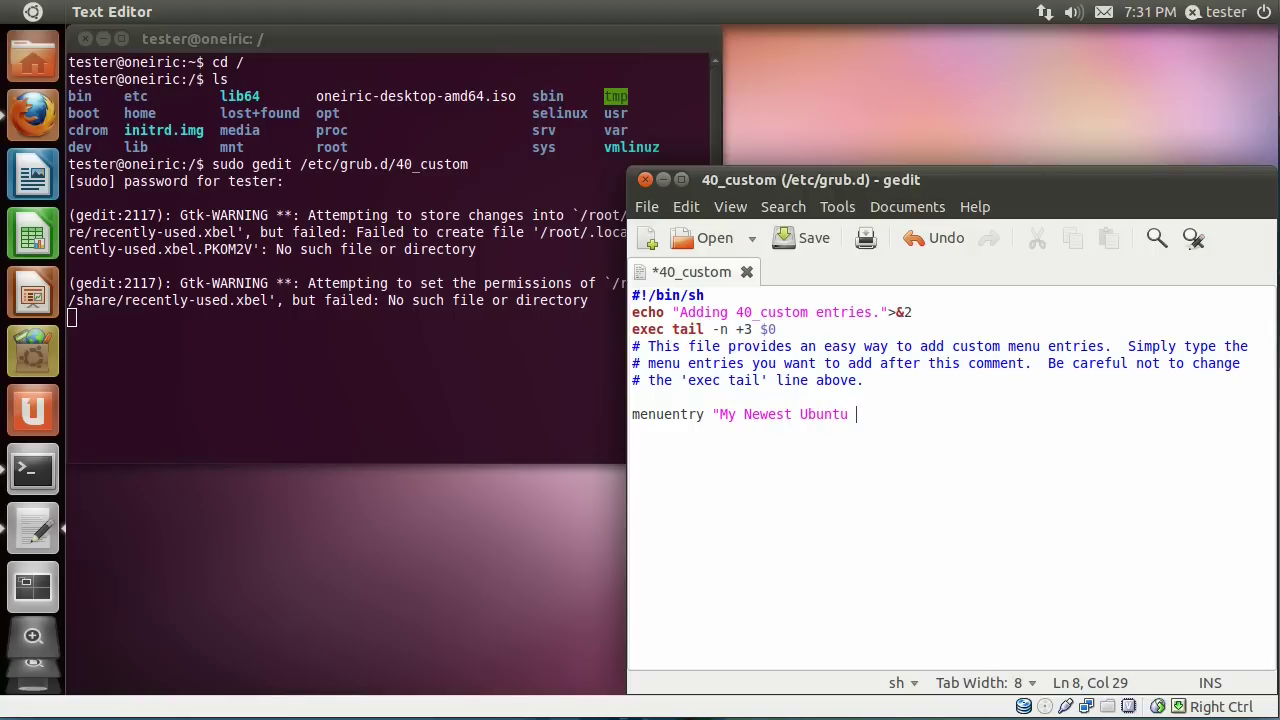
pyautogui.write('Daily ')
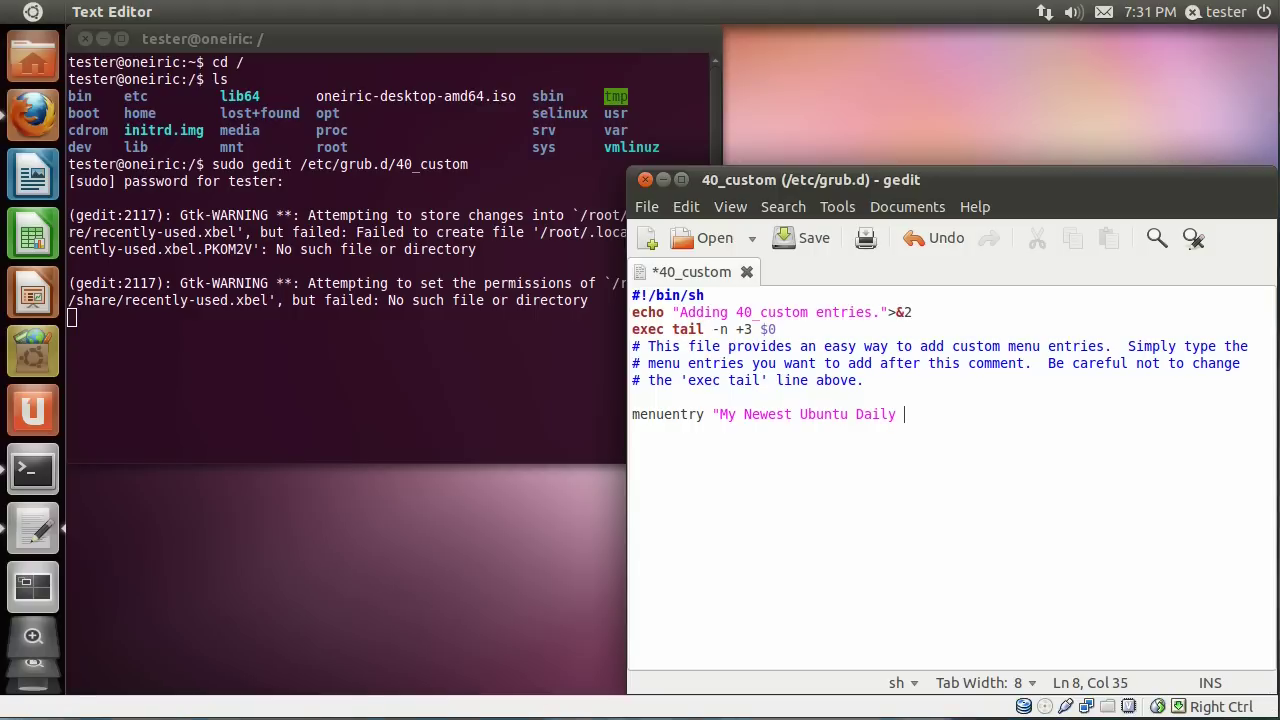
pyautogui.write('Build"')
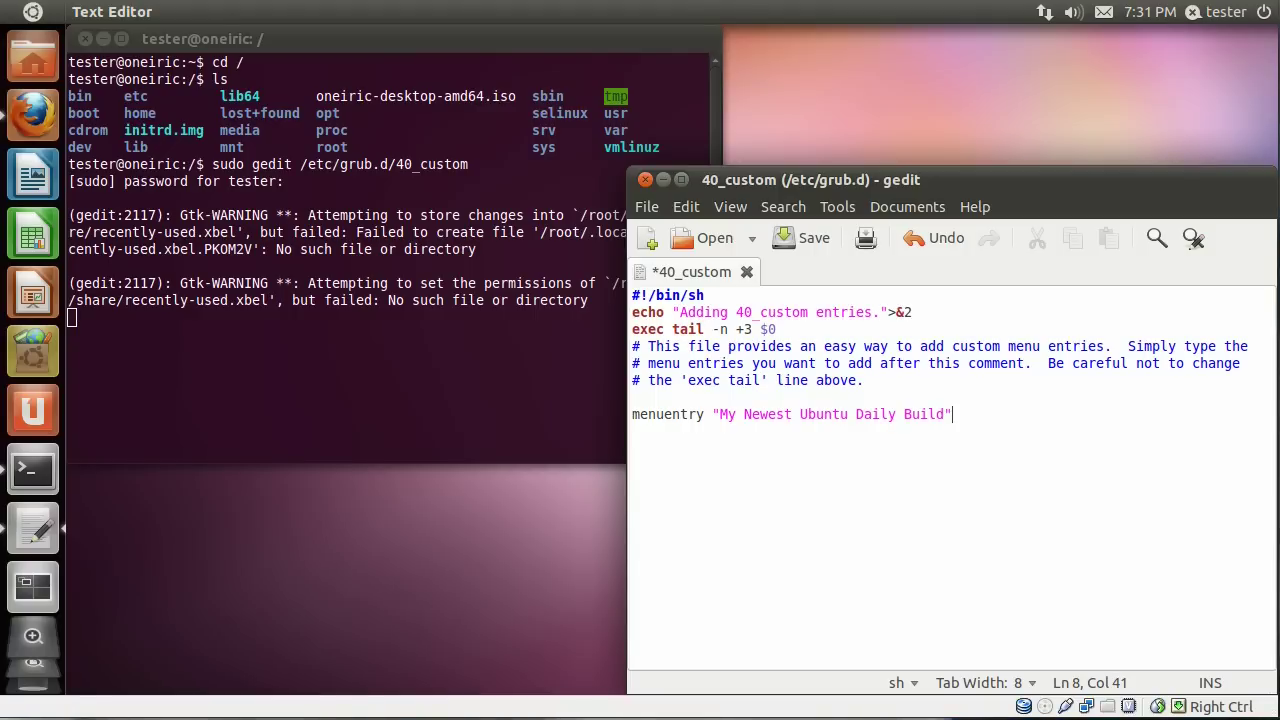
pyautogui.write(' {')
pyautogui.press('Return')
pyautogui.write('set isofile')
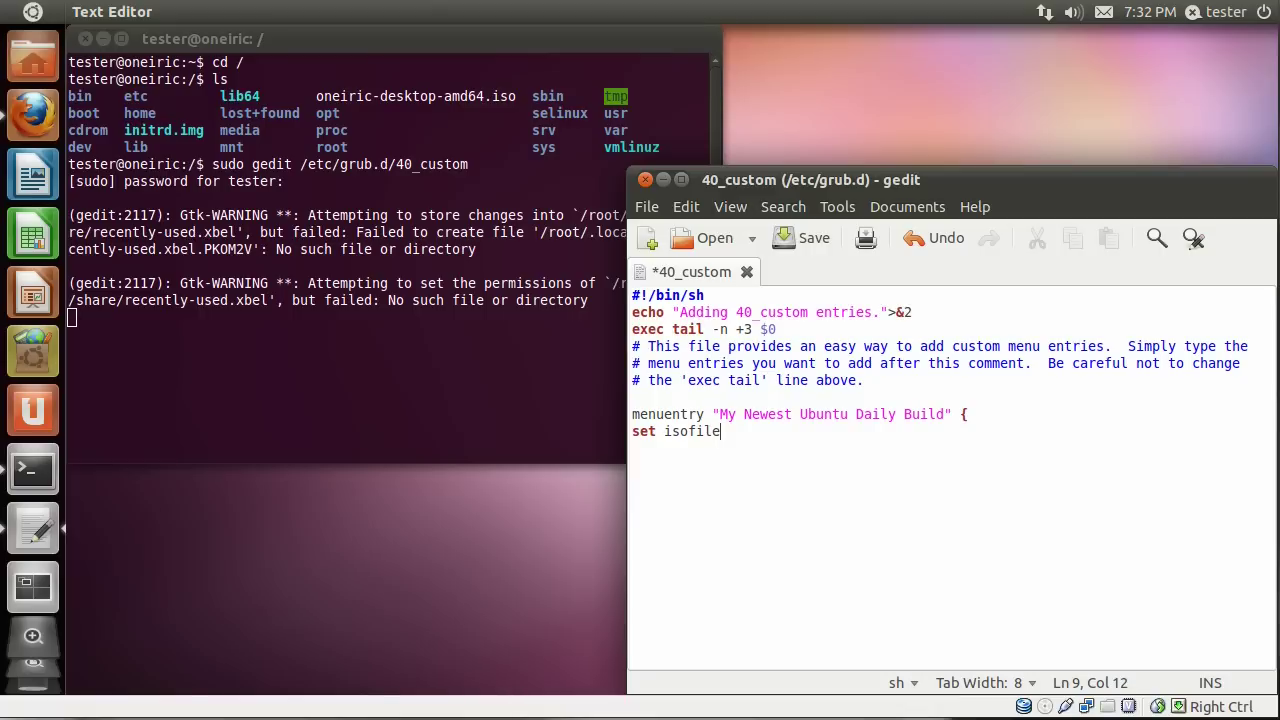
pyautogui.write('="')
pyautogui.write('/')
# Open a second Terminal window from a Dash search for 'ter'.
pyautogui.click(35, 18)
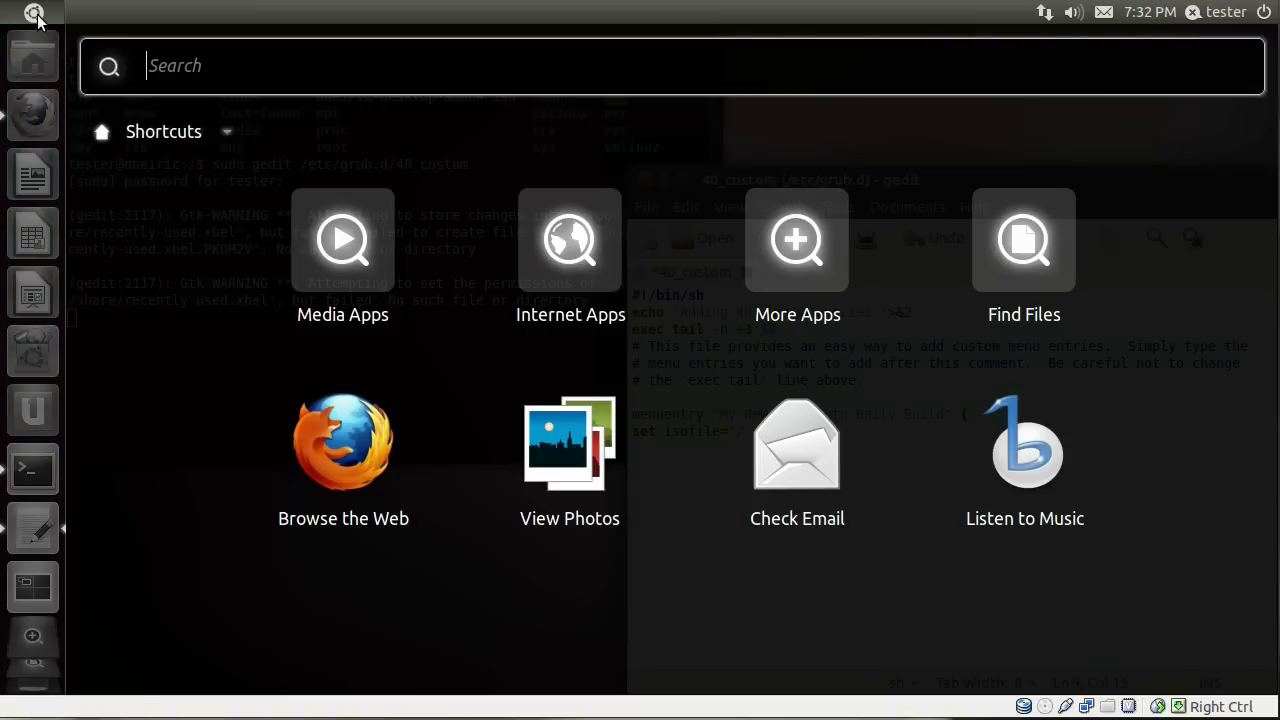
pyautogui.write('ter')
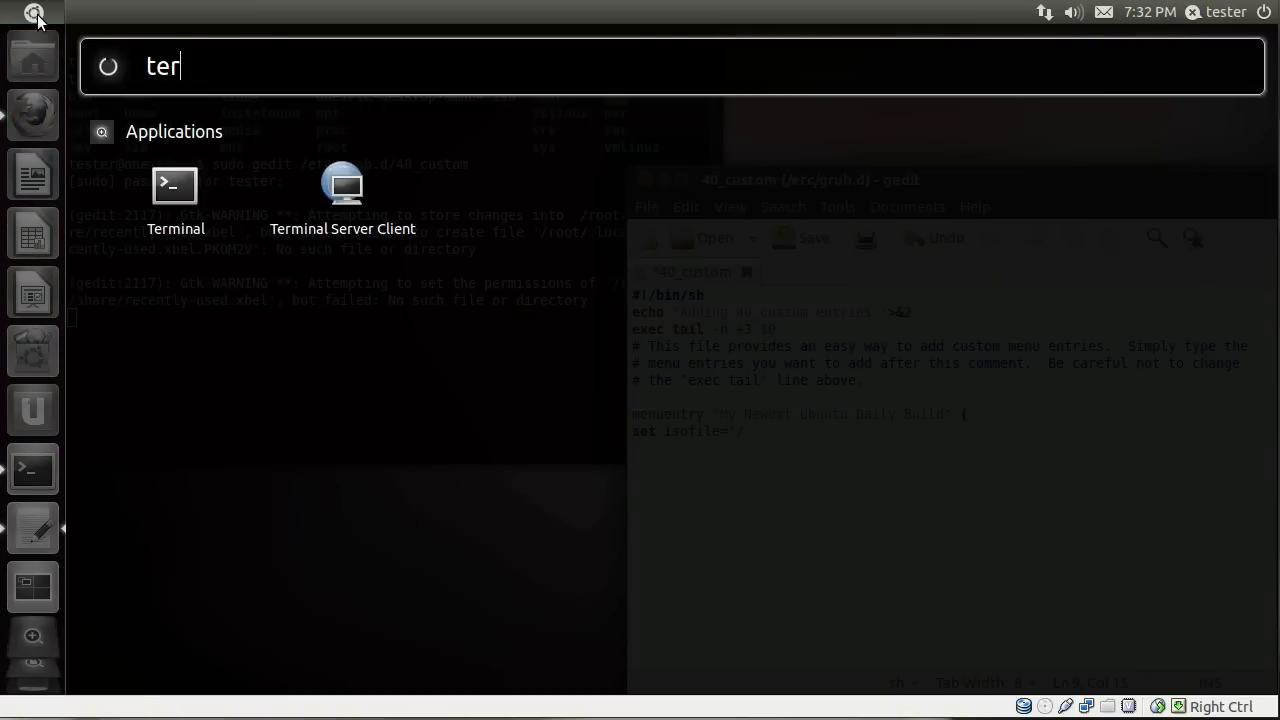
pyautogui.click(187, 189)
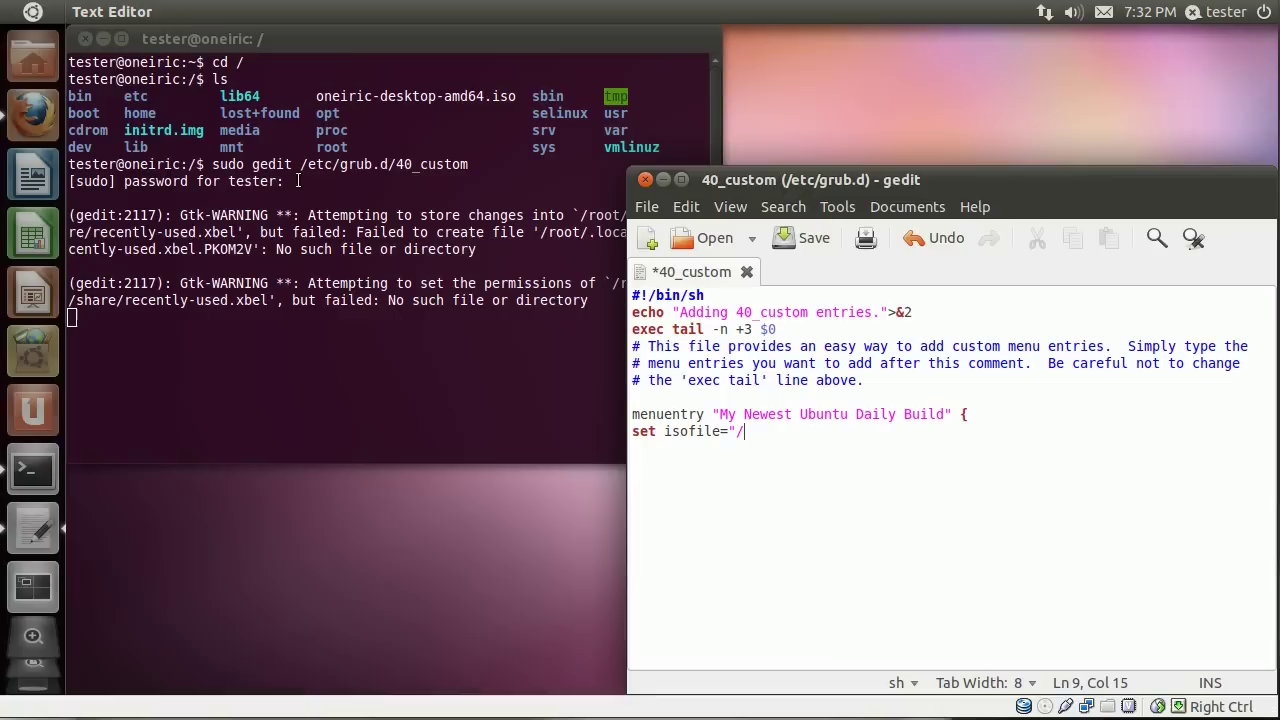
# Run cd / and ls to list the root directory, showing oneiric-desktop-amd64.iso.
pyautogui.write('cd ')
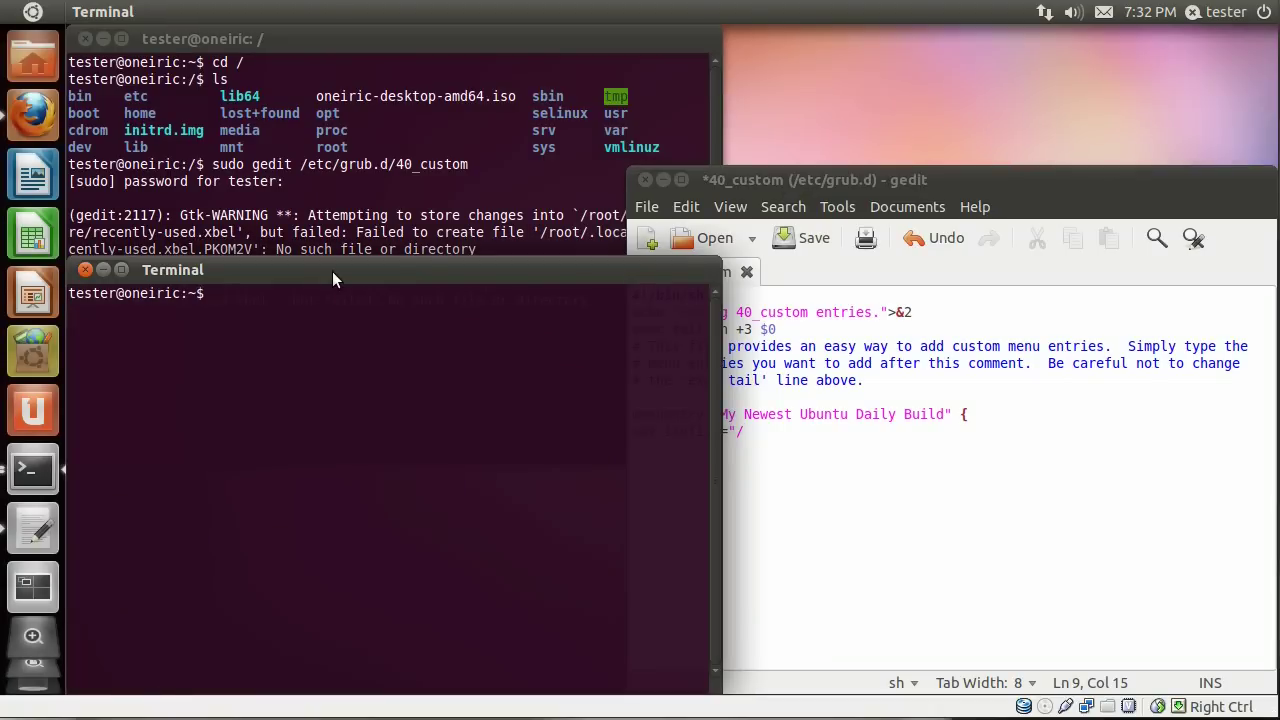
pyautogui.write('/')
pyautogui.press('Return')
pyautogui.write('ls')
pyautogui.press('Return')
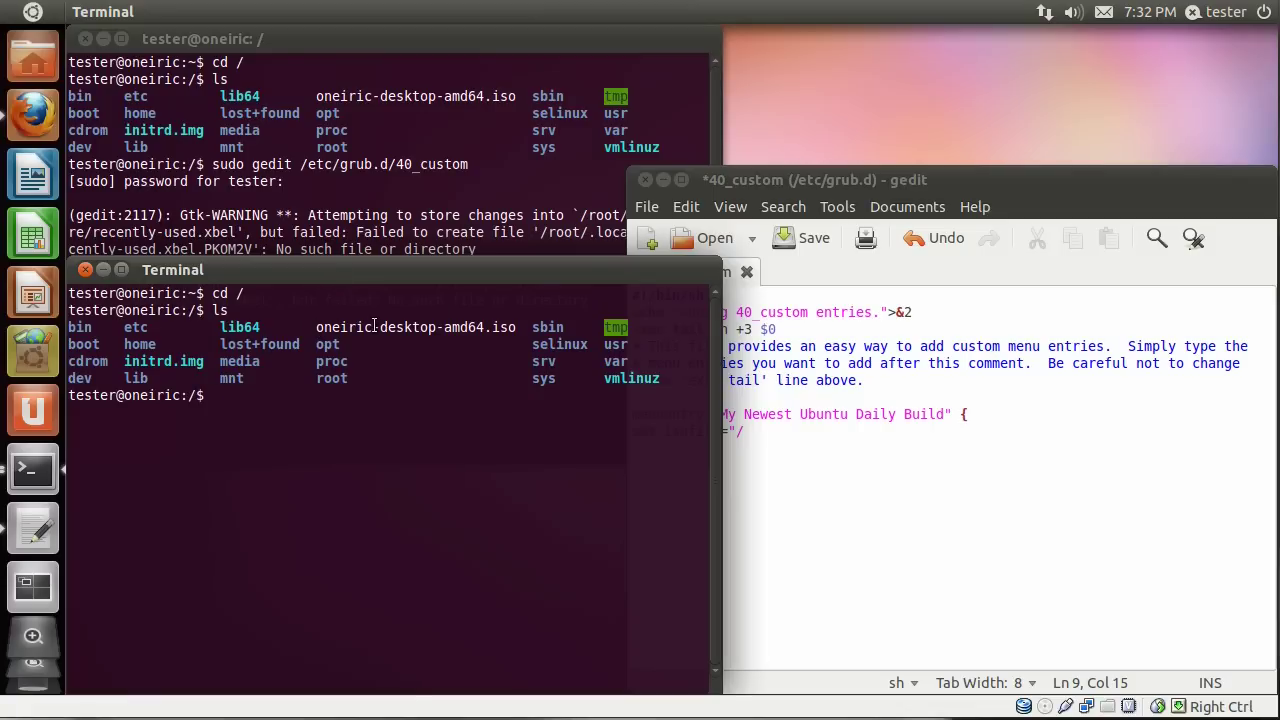
# Finish the isofile path as /oneiric-desktop-amd64.iso and add loopback loop (hd0,1)$isofile below it.
pyautogui.click(827, 176)
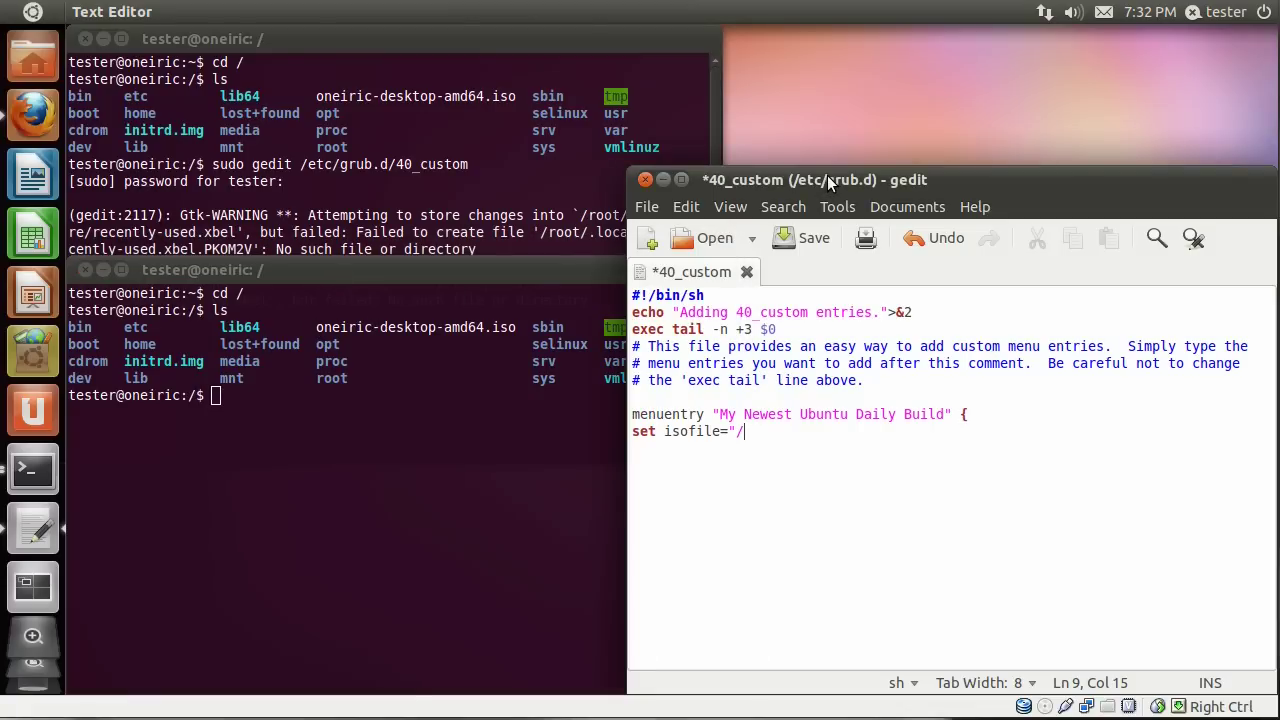
pyautogui.write('oneiric-desktop-')
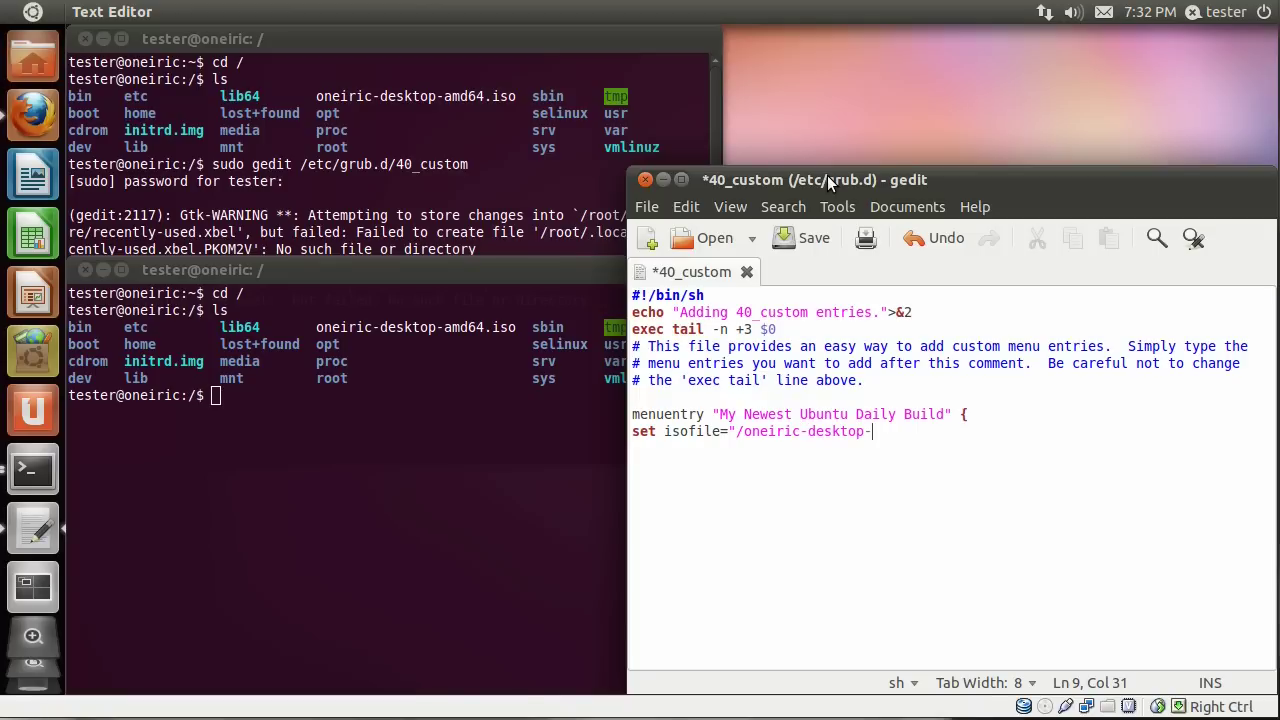
pyautogui.write('amd')
pyautogui.write('64.iso')
pyautogui.write('"')
pyautogui.press('Return')
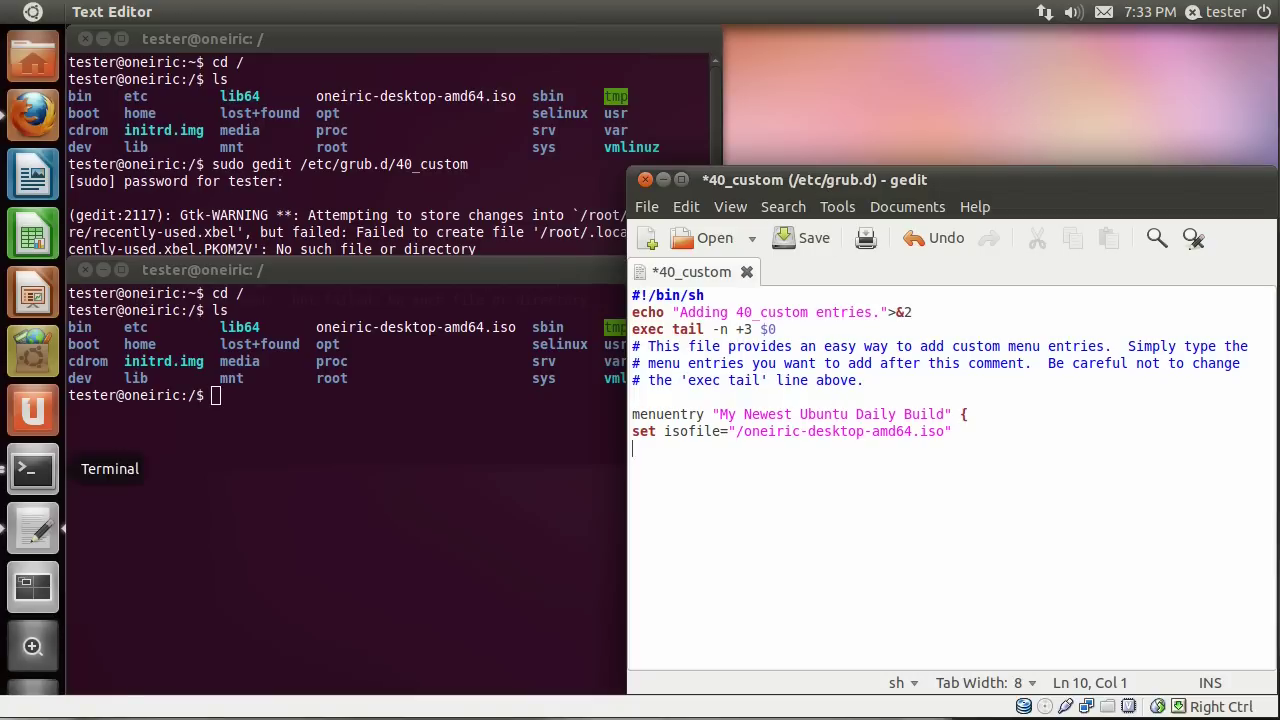
pyautogui.write('loopback loop (')
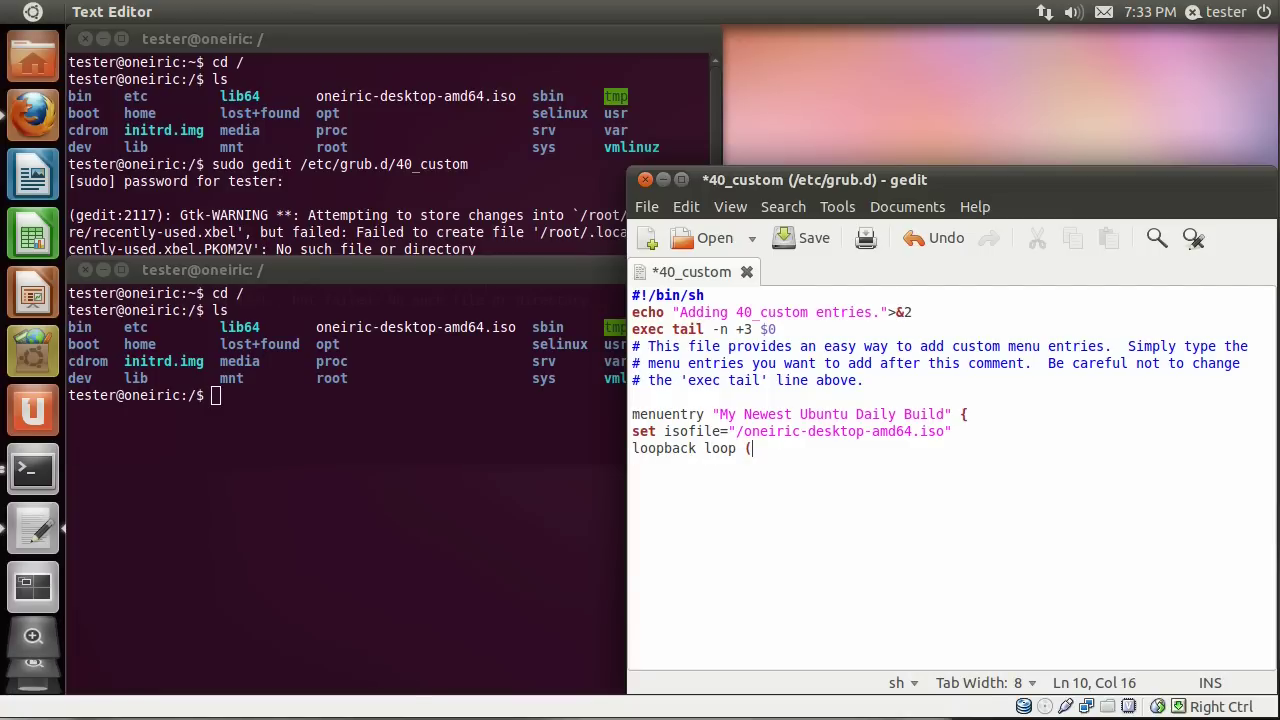
pyautogui.write('hd0,1)$isofile')
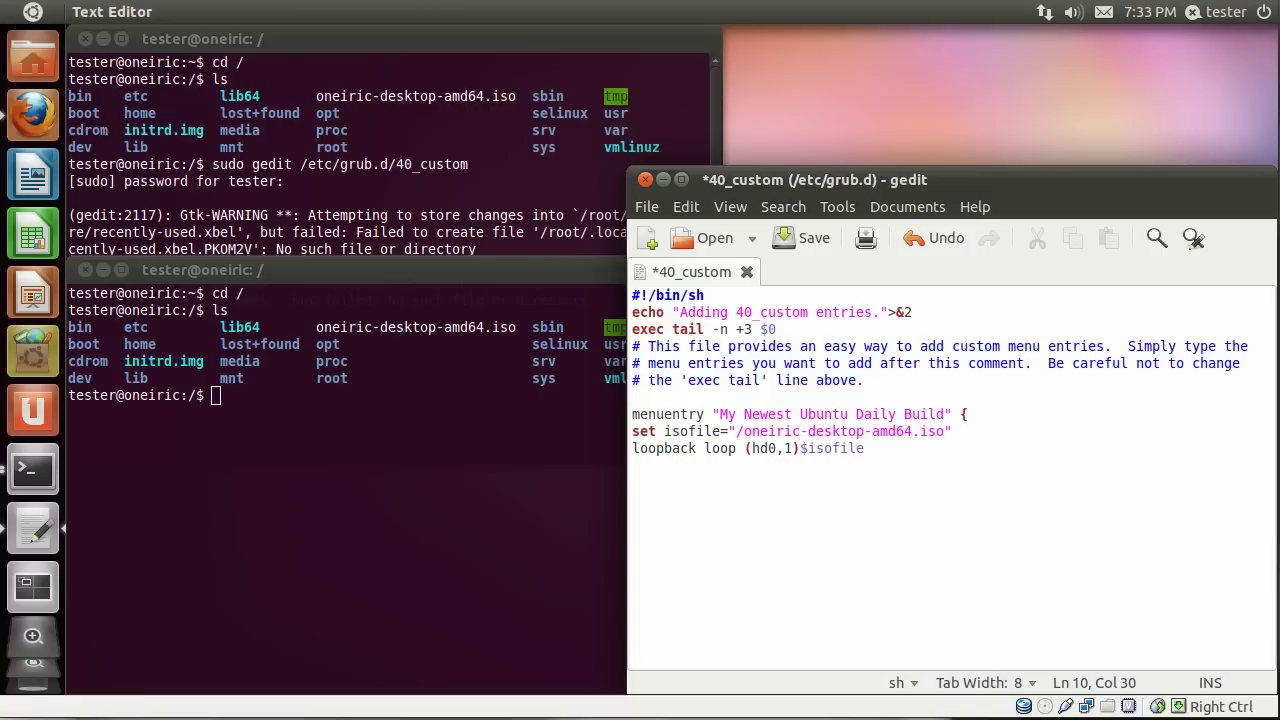
pyautogui.press('Return')
# Type linux (loop)/casper/vmlinuz boot=casper iso-scan/filename= on the new line.
pyautogui.write('linux (loop)/')
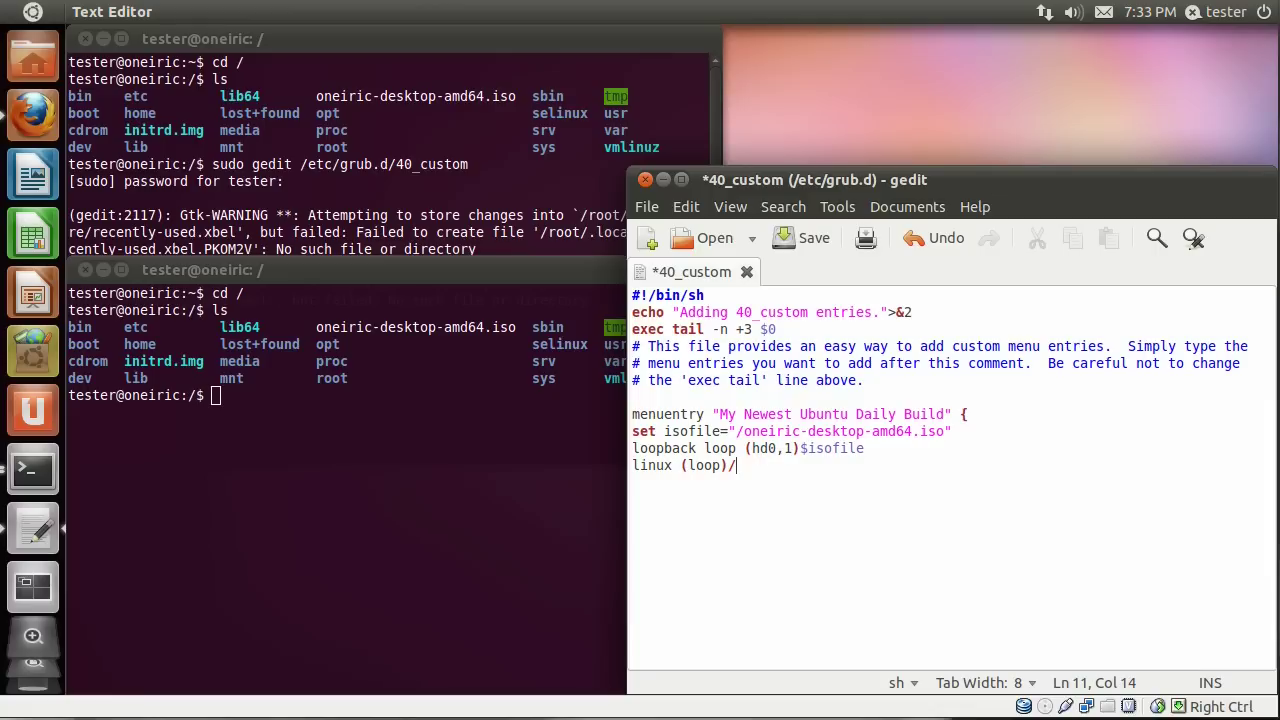
pyautogui.write('casper/vmlinuz ')
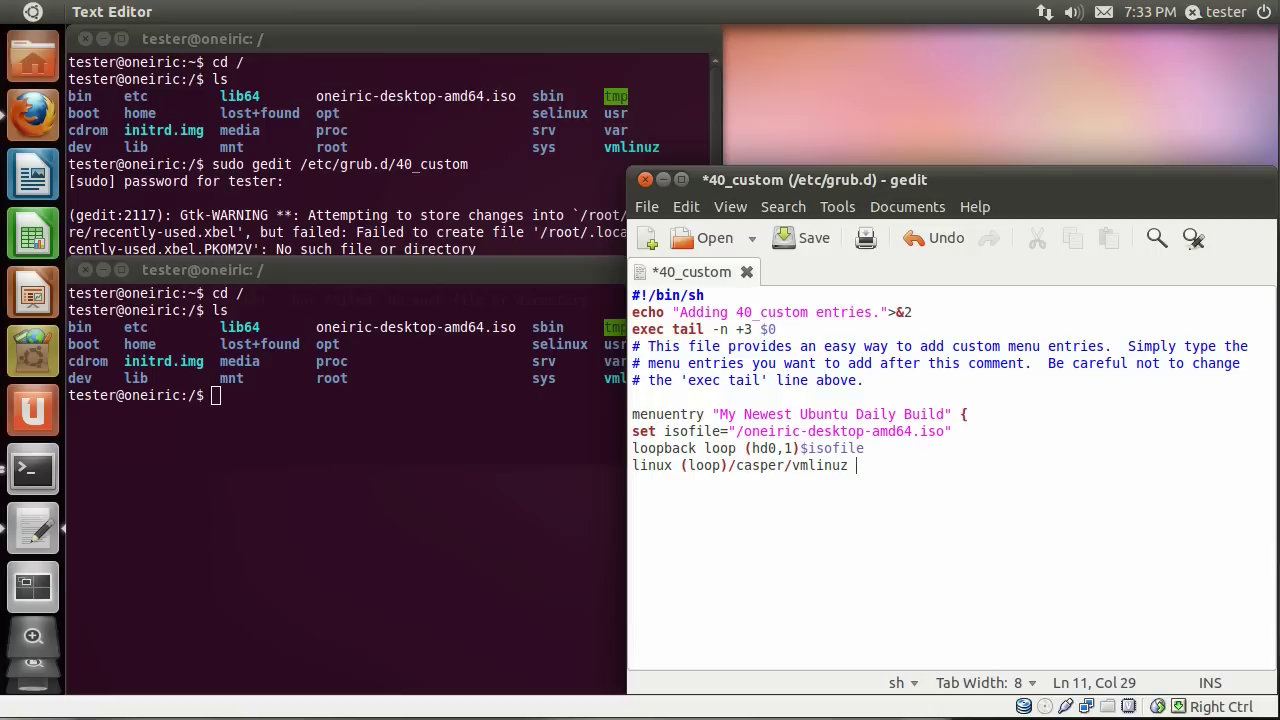
pyautogui.write('boot=')
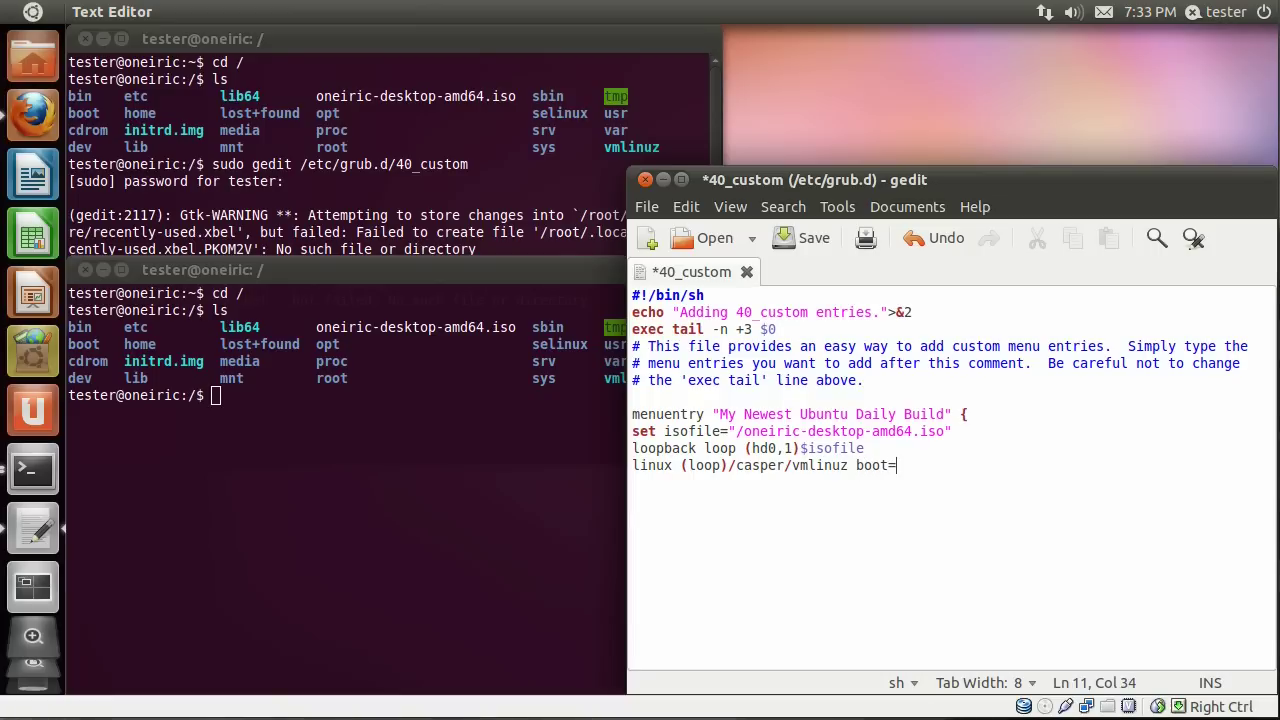
pyautogui.write('casper ')
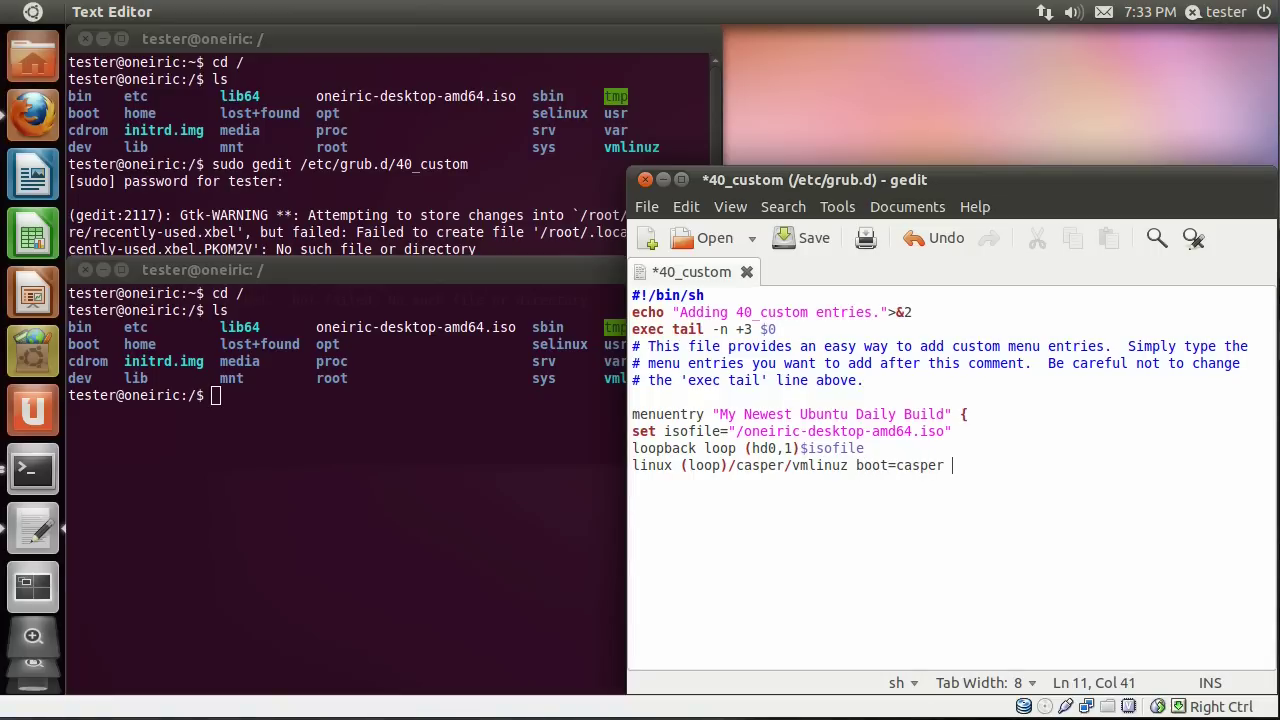
pyautogui.write('iso-scan/filename=')
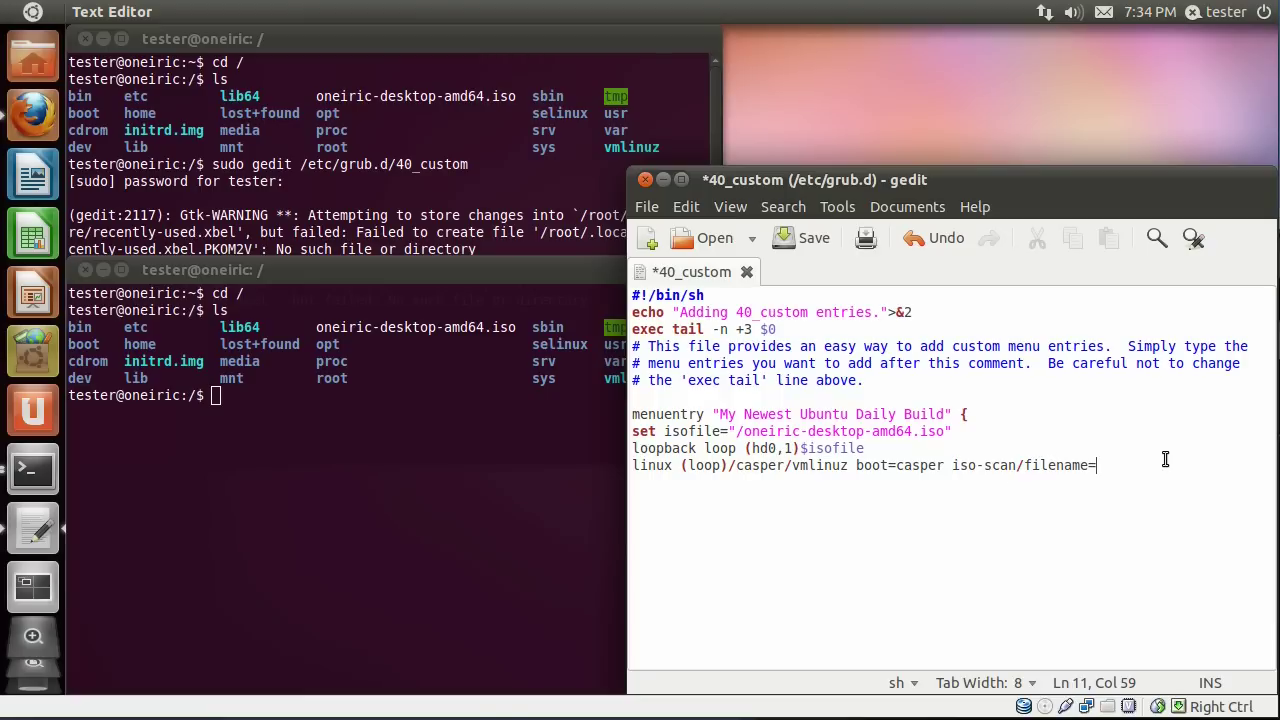
# Append /oneiric-desktop-amd64.iso noprompt noeject quiet splash to the linux line.
pyautogui.write('/oneiric-desktop-amd64.iso')
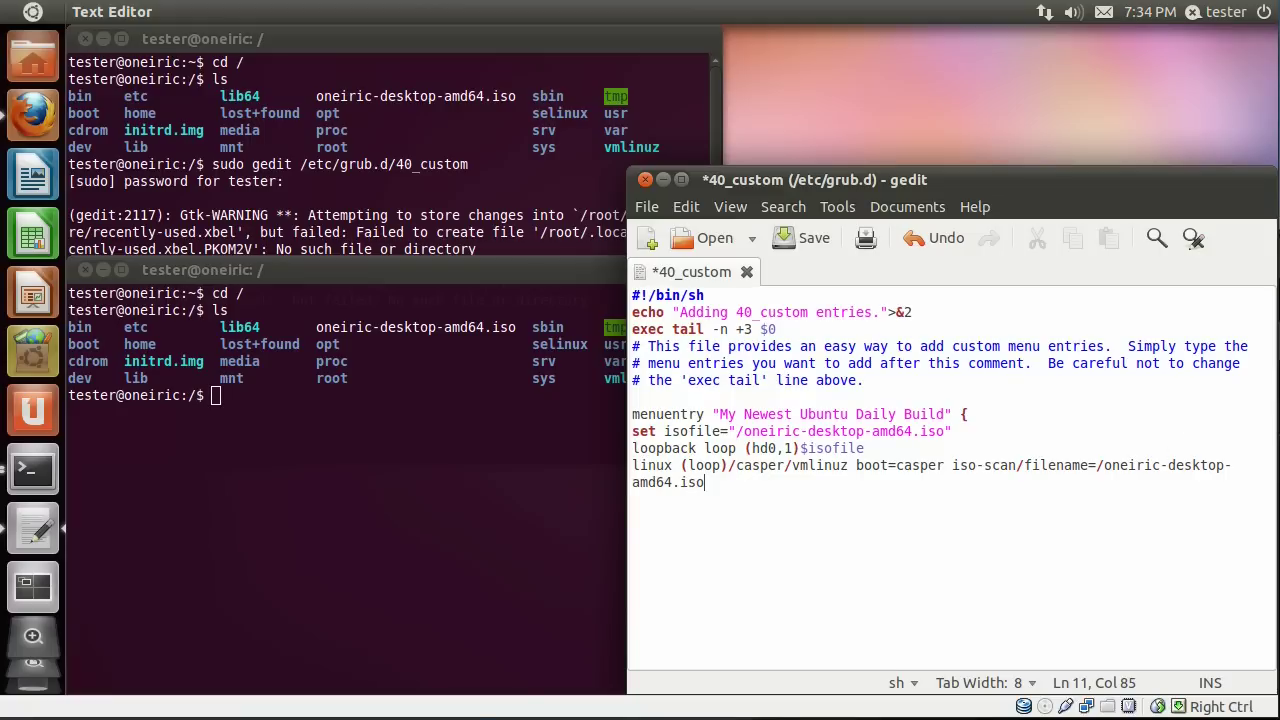
pyautogui.write(' noprompt noeject')
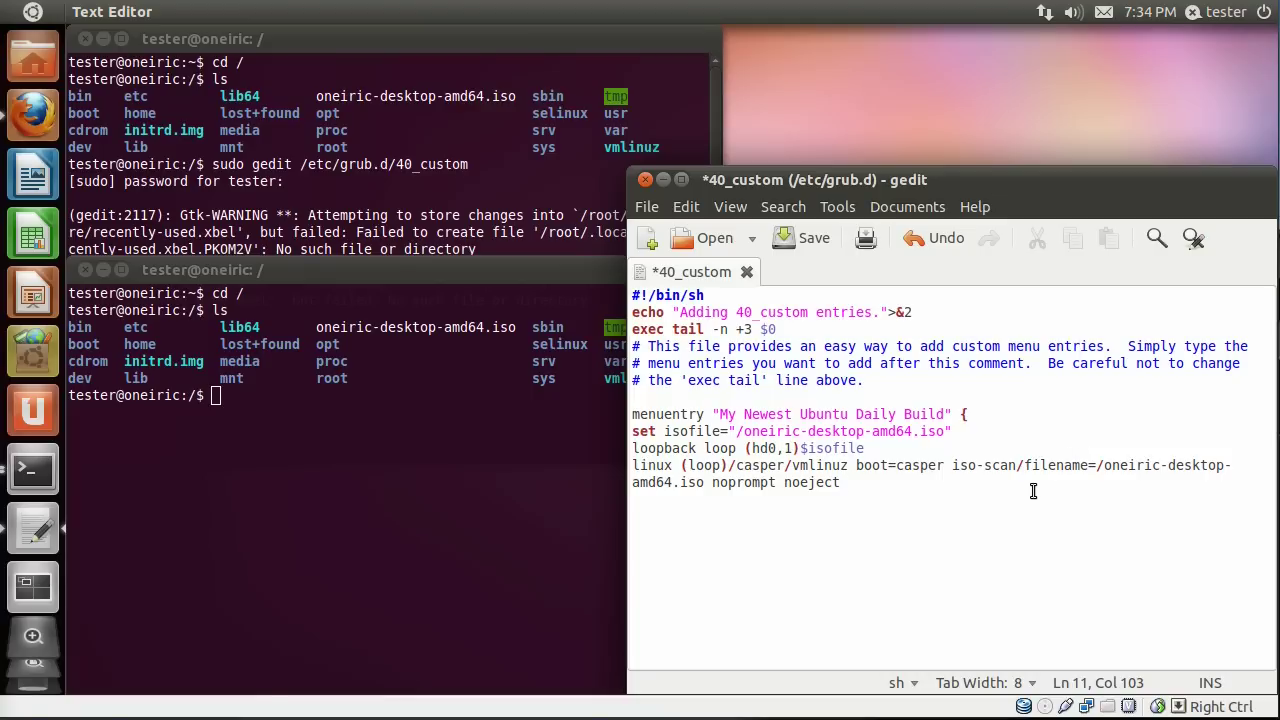
pyautogui.write('quiet spl')
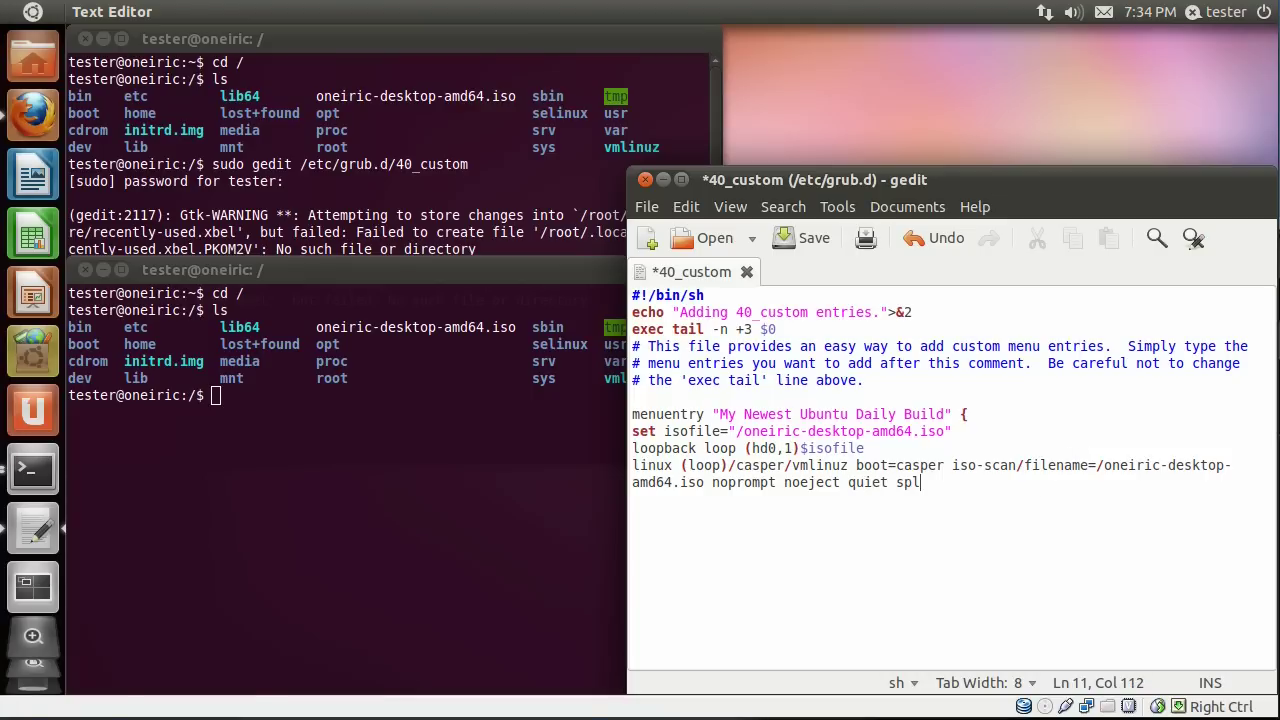
pyautogui.write('ash')
# Widen the editor and add initrd (loop)/casper/initrd.ls followed by a closing brace.
pyautogui.moveTo(626, 507); pyautogui.dragTo(226, 505)
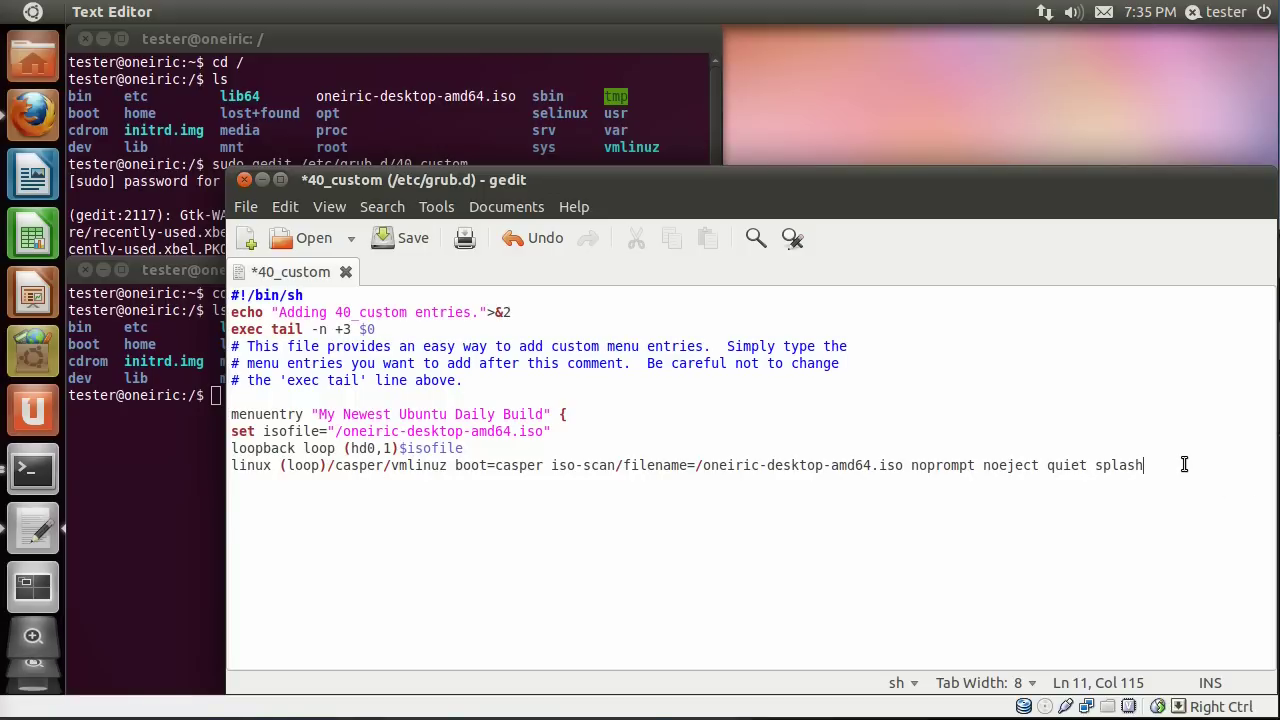
pyautogui.press('Return')
pyautogui.write('initrd (loop)/')
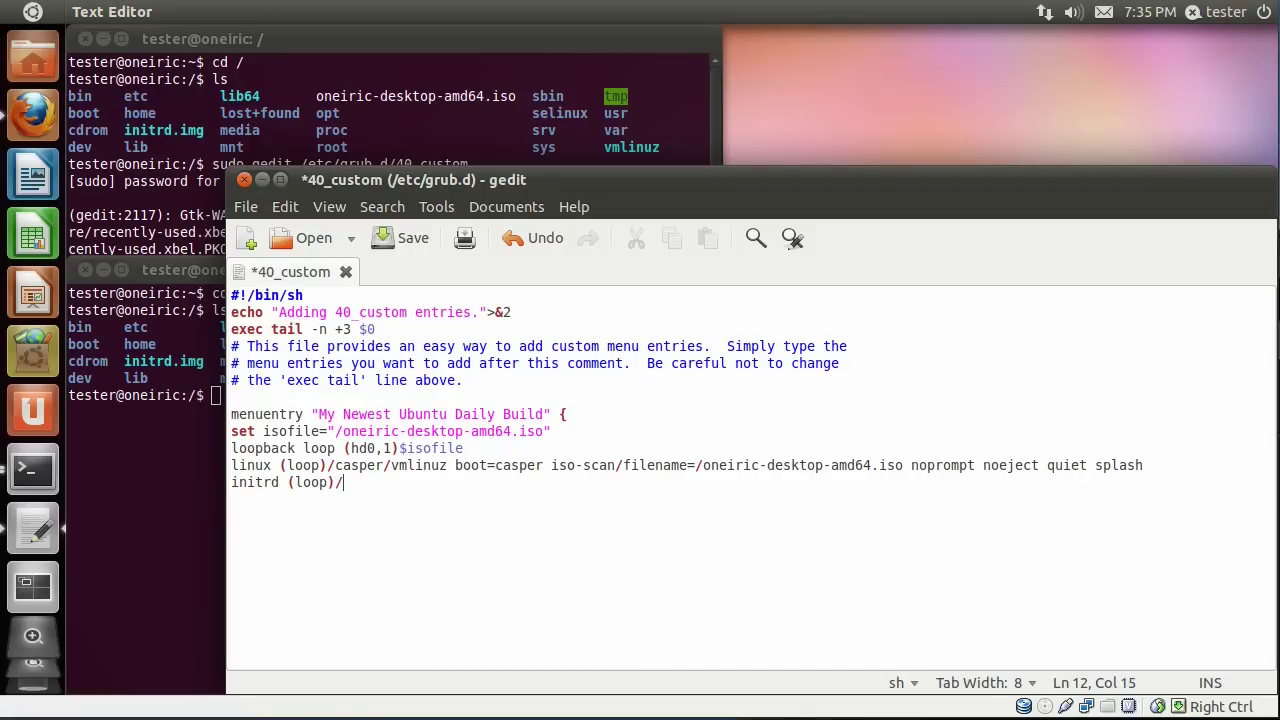
pyautogui.write('casper/initrd.ls')
pyautogui.press('Return')
pyautogui.write('}')
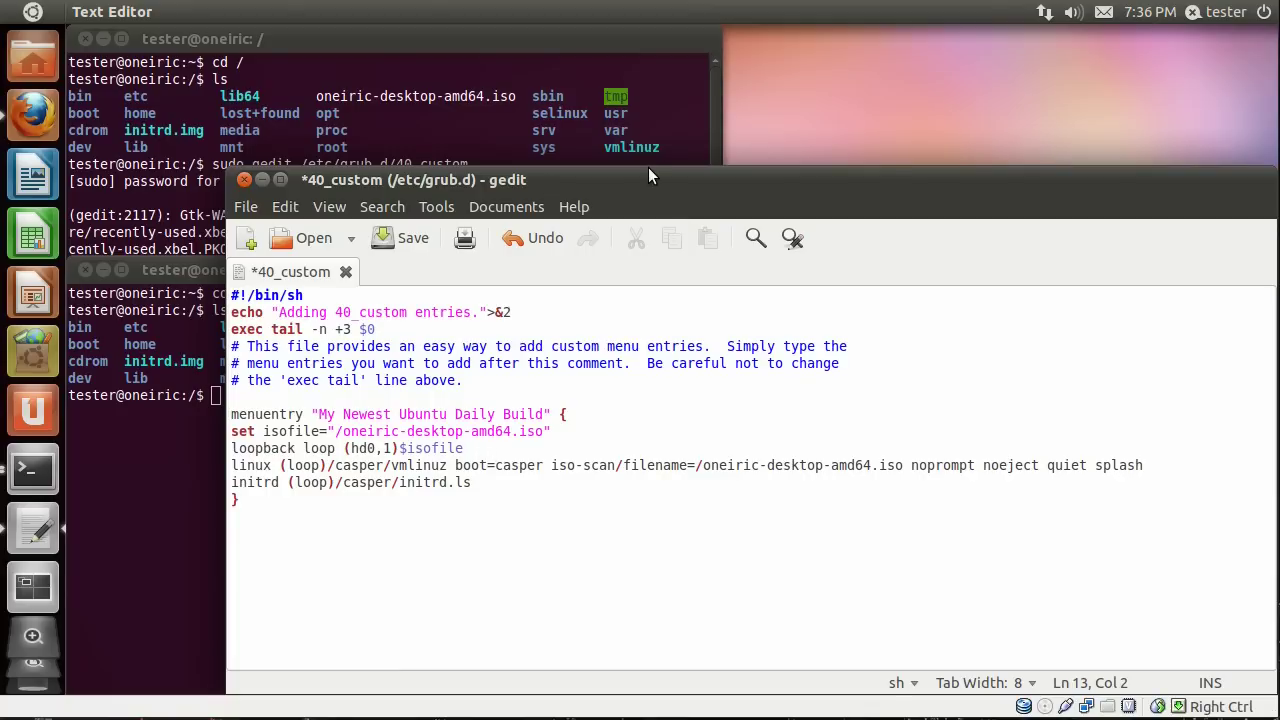
# Close 40_custom, saving the changes, and quit gedit.
pyautogui.click(249, 212)
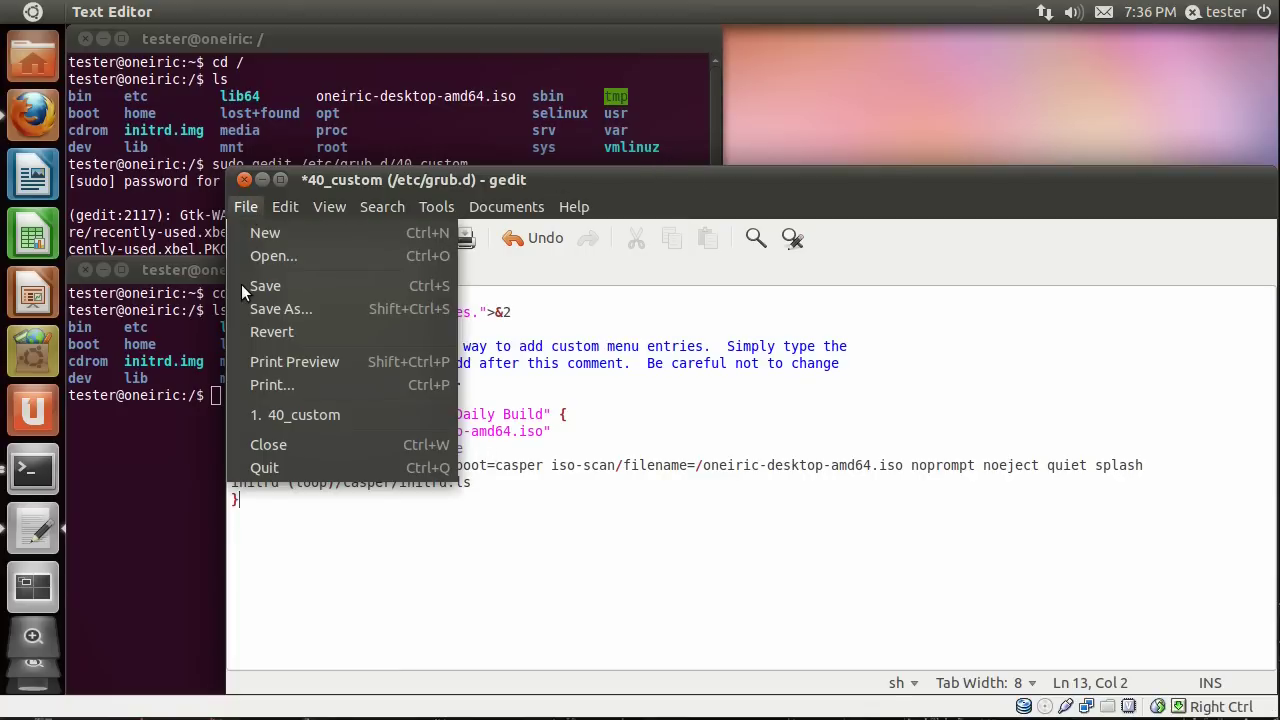
pyautogui.click(272, 445)
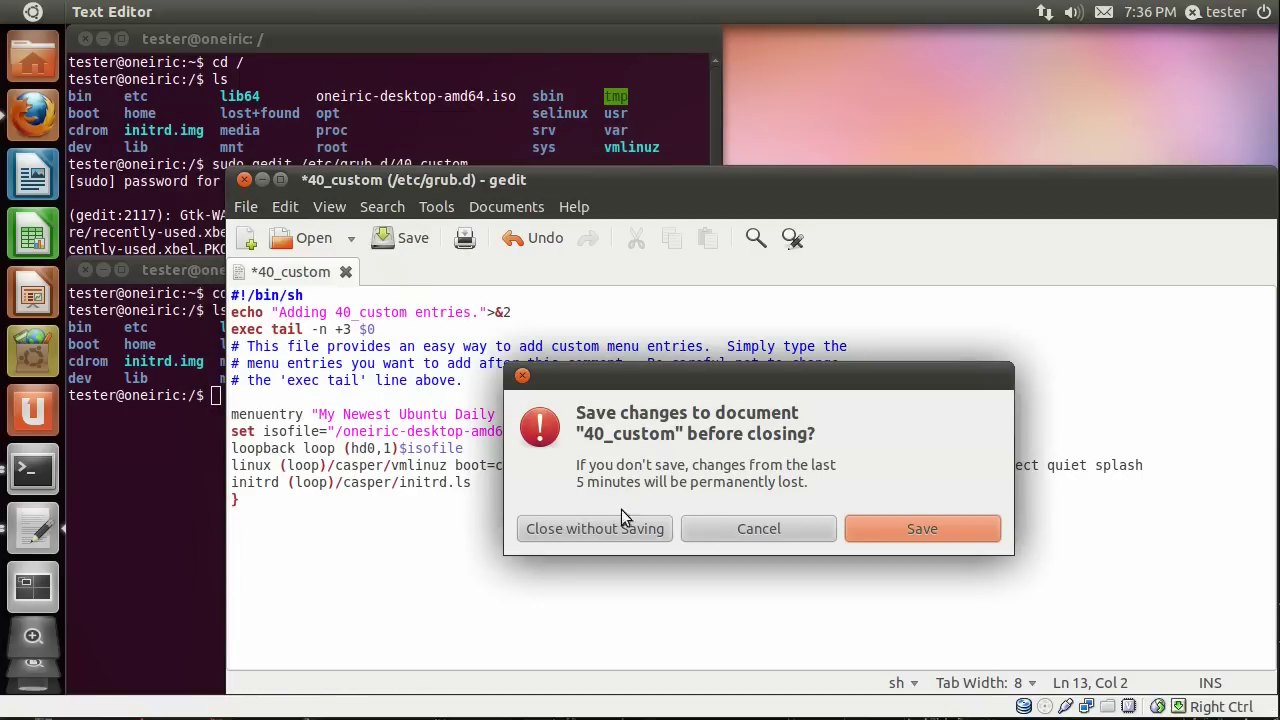
pyautogui.click(889, 532)
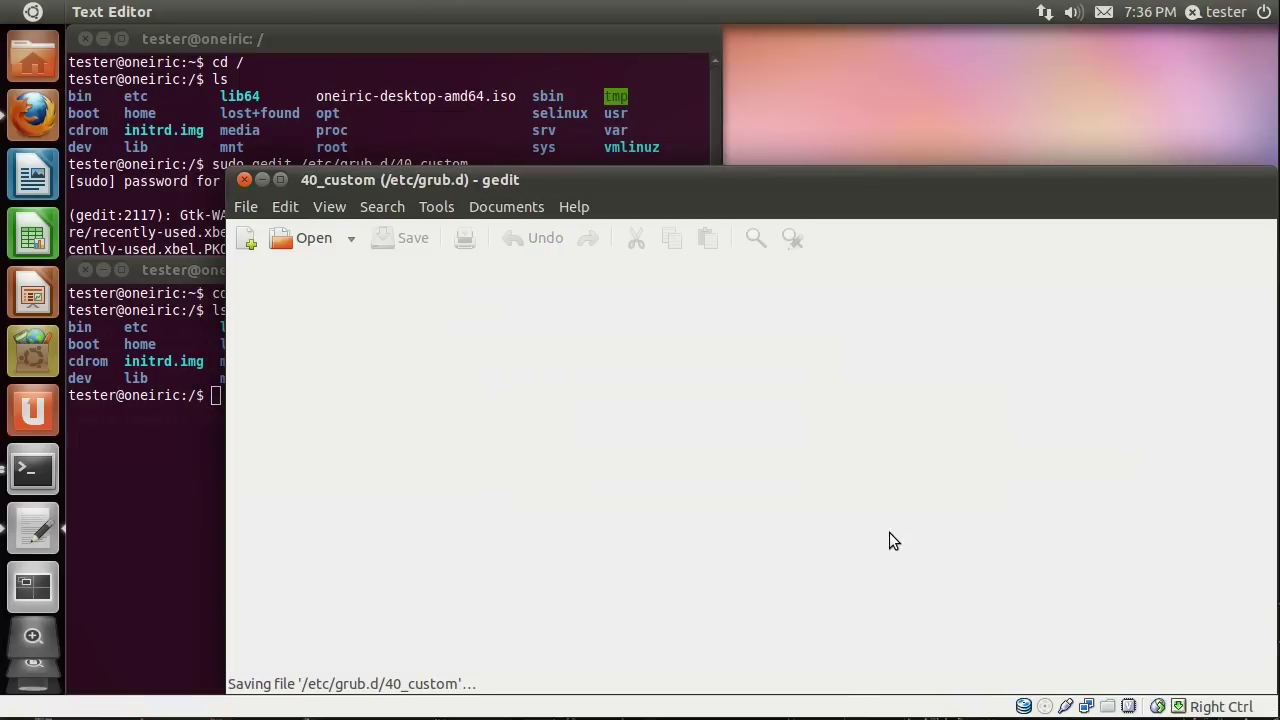
pyautogui.click(245, 180)
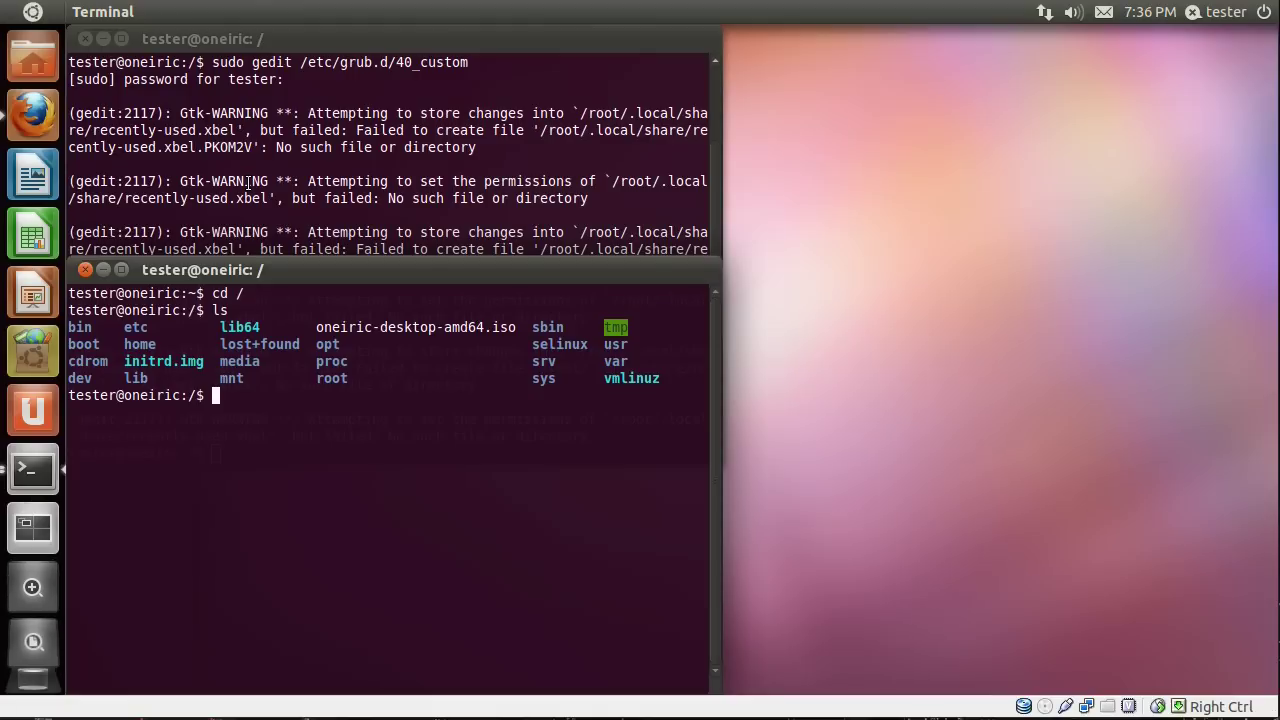
# Close the second terminal window and clear the remaining terminal's screen.
pyautogui.click(91, 270)
pyautogui.write('ccle')
pyautogui.press('BackSpace')
pyautogui.press('BackSpace')
pyautogui.press('BackSpace')
pyautogui.write('lear')
pyautogui.press('Return')
# Run sudo update-grub to regenerate grub.cfg, then close the Terminal window.
pyautogui.write('sudo up')
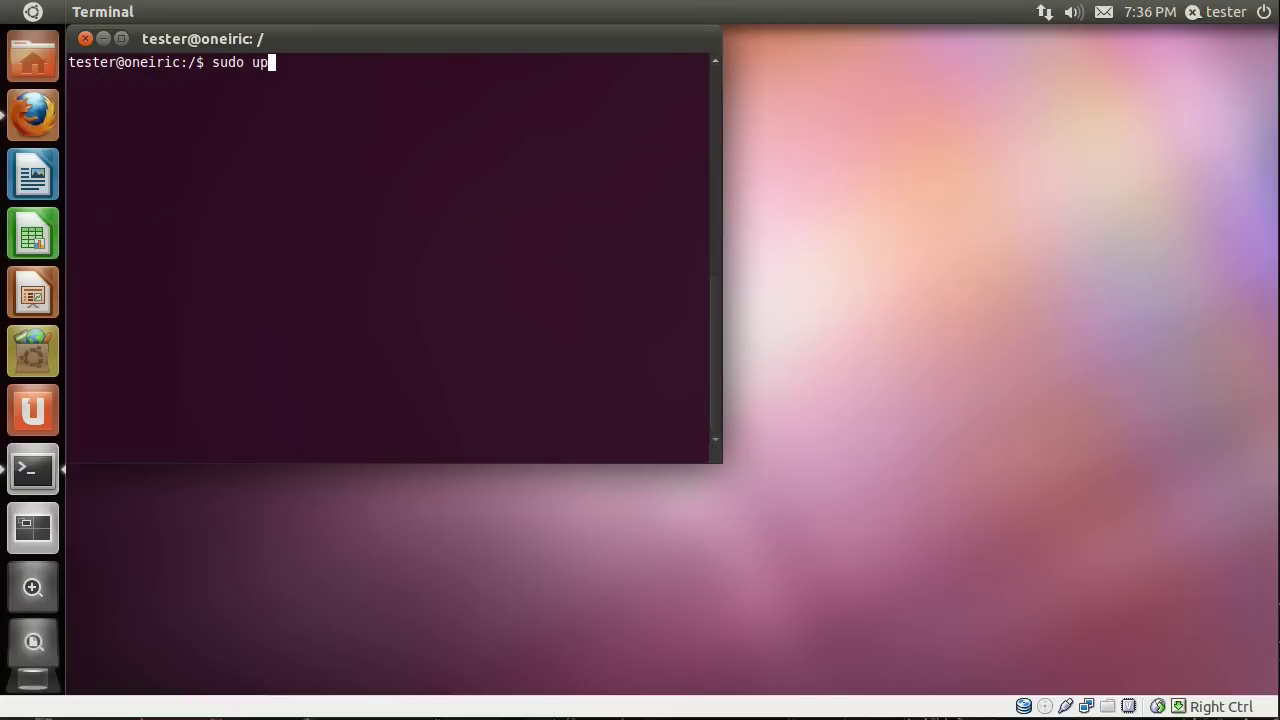
pyautogui.write('date-grub')
pyautogui.press('Return')
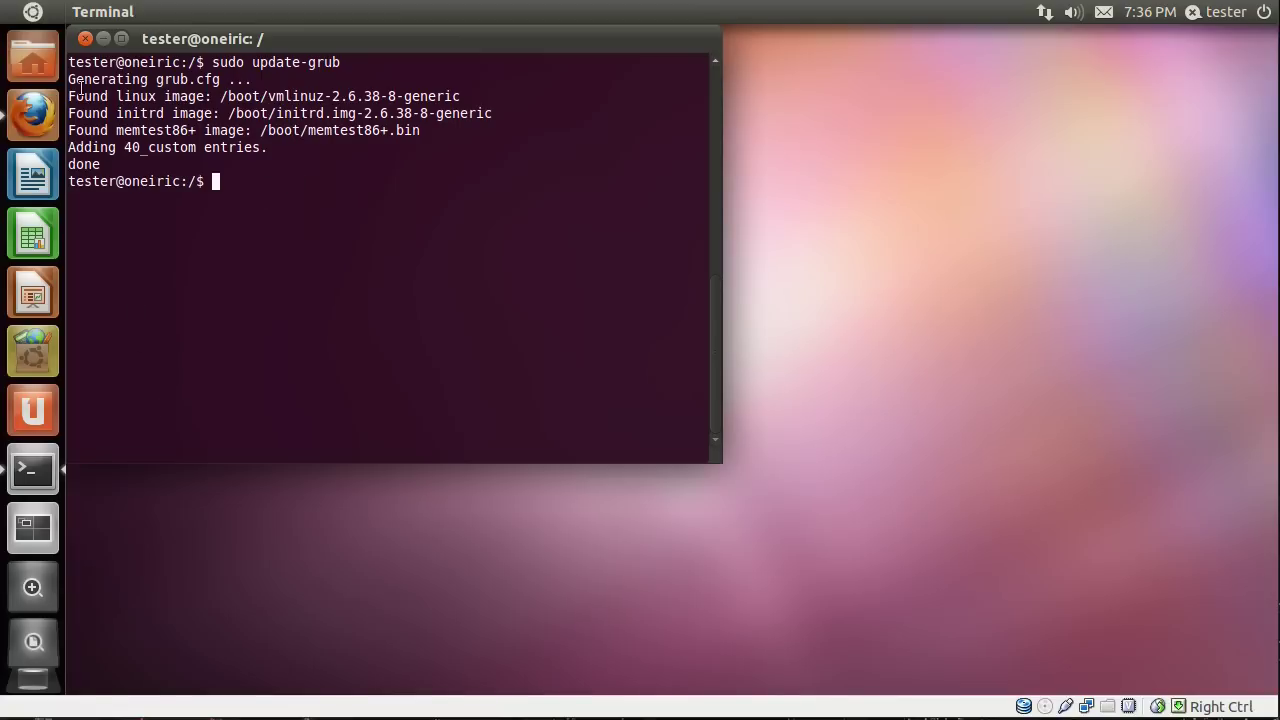
pyautogui.click(85, 38)
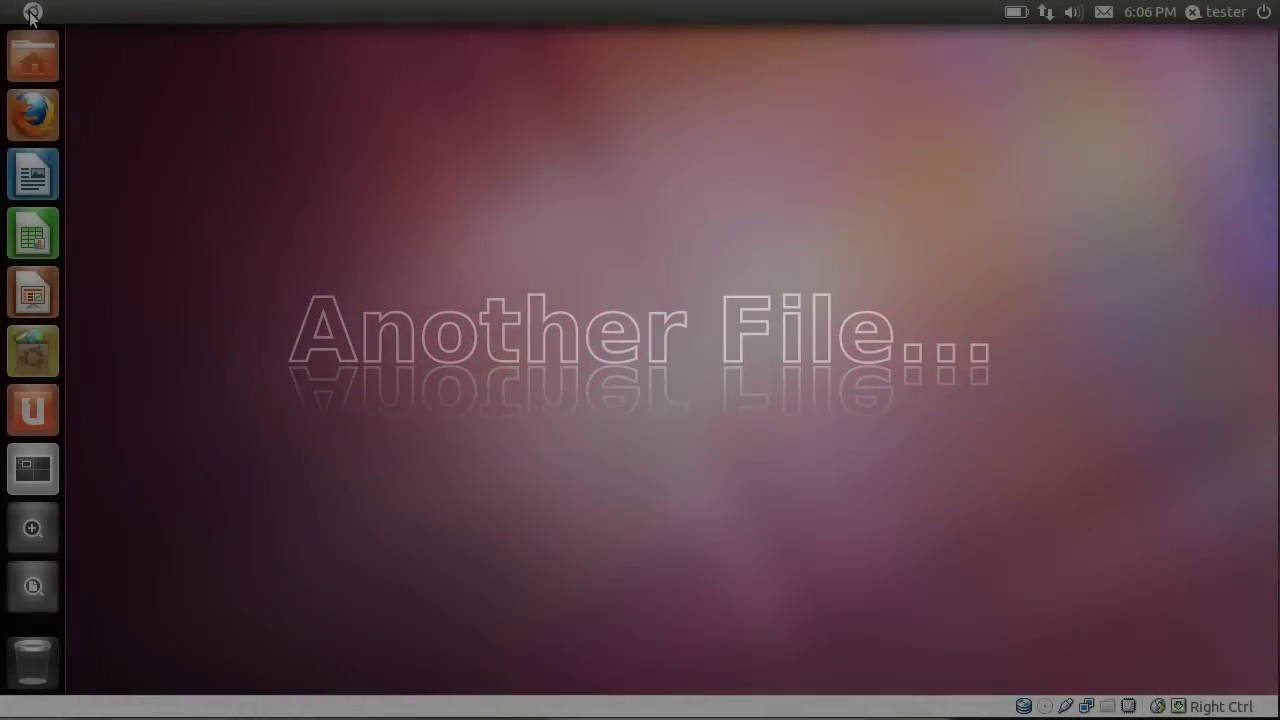
# Launch Terminal from the Dash and run 'sudo gedit /etc/default/grub', entering the sudo password.
pyautogui.click(31, 13)
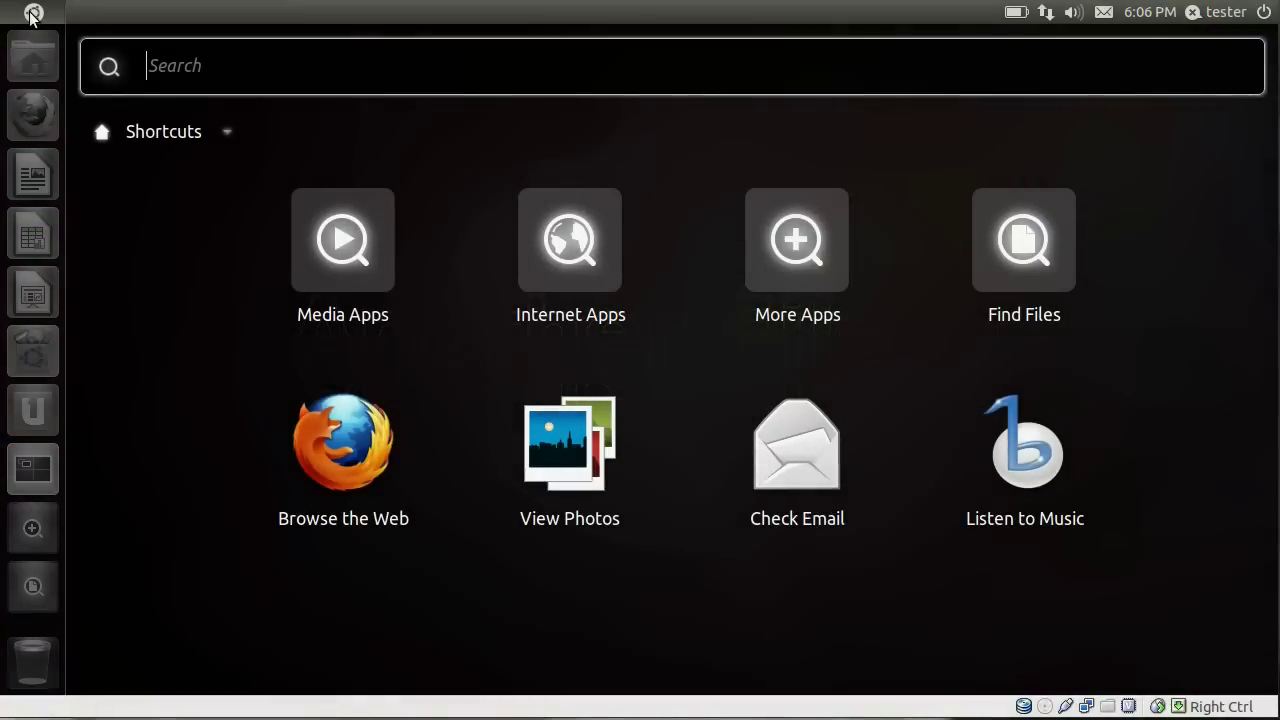
pyautogui.write('ter')
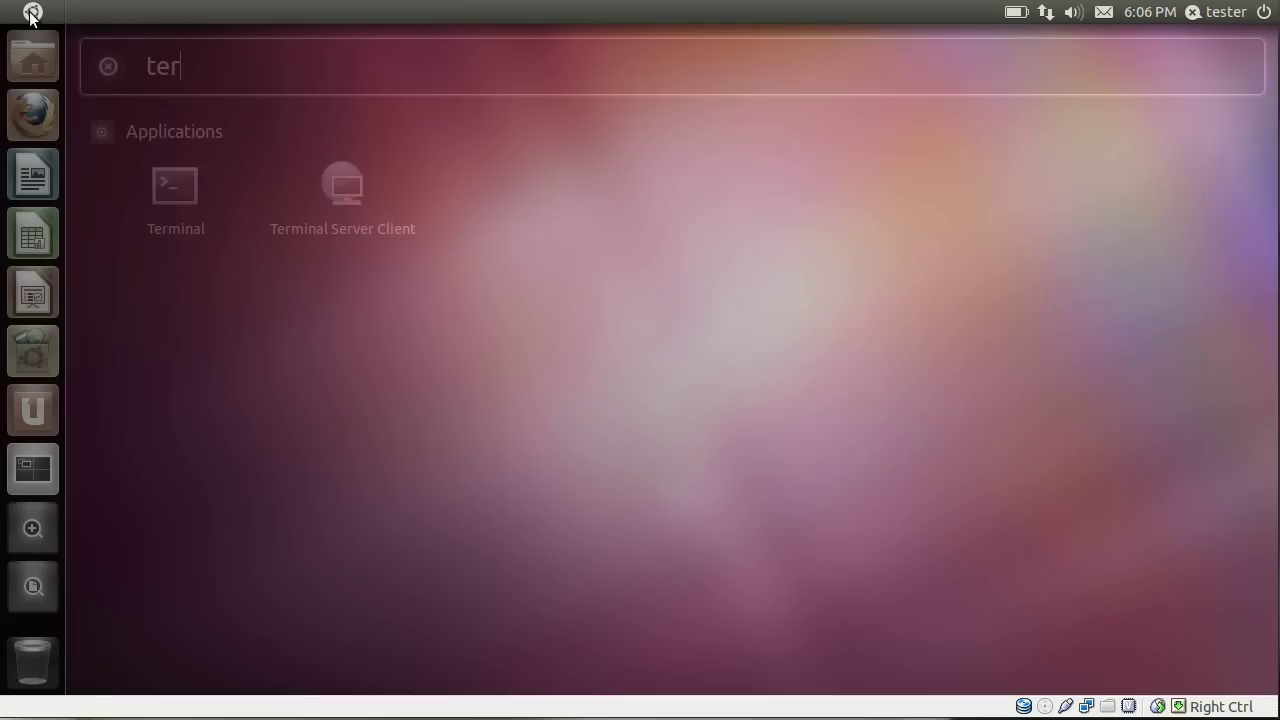
pyautogui.press('Return')
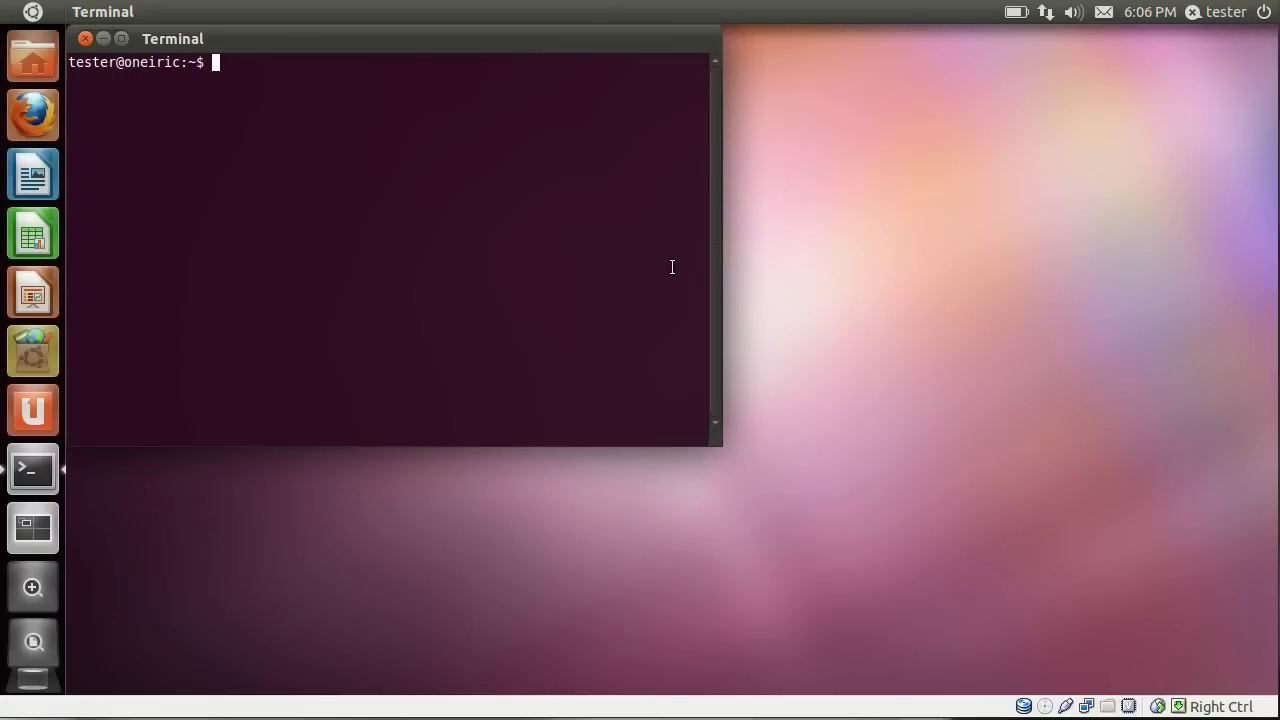
pyautogui.write('sudo gedit /etc/default/grub')
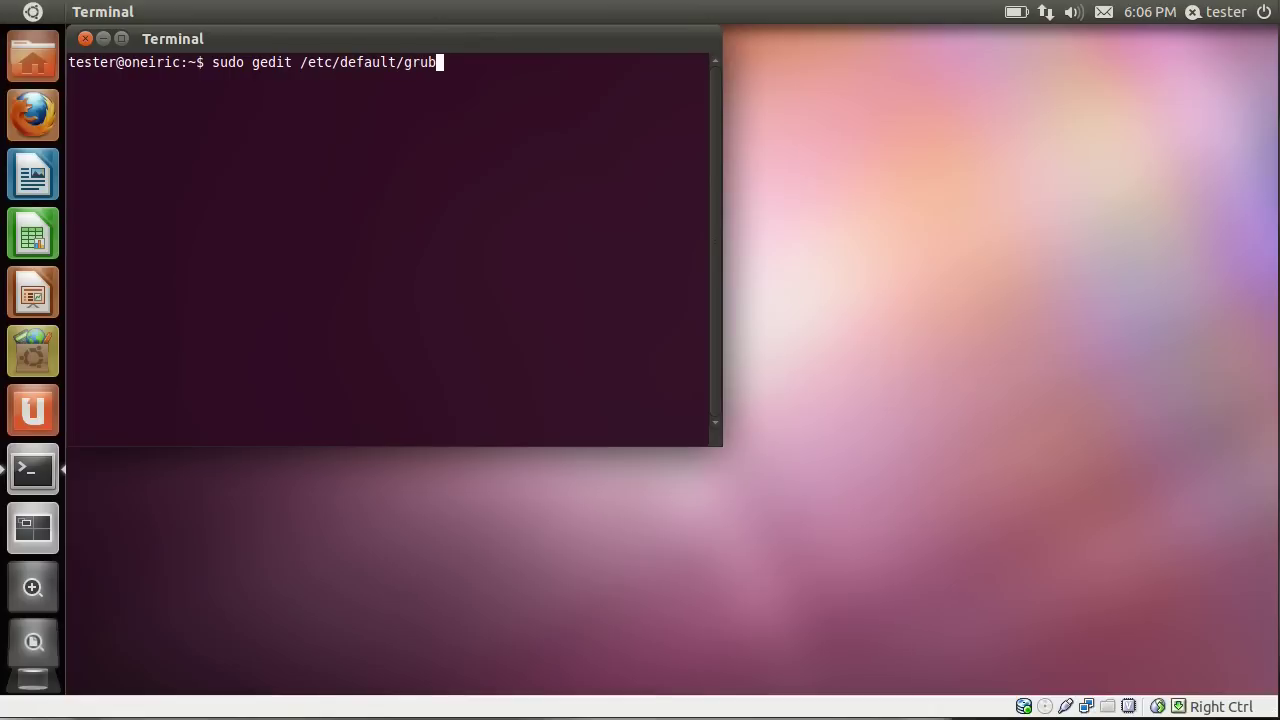
pyautogui.press('Return')
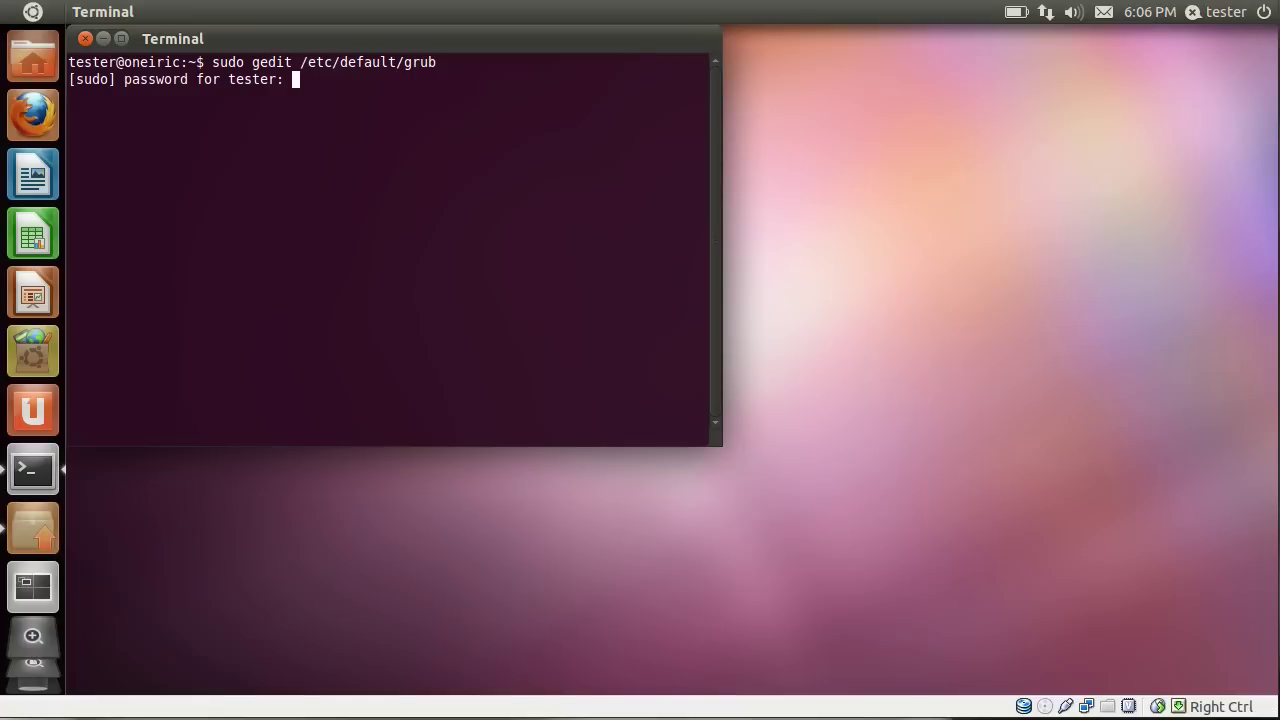
pyautogui.press('Return')
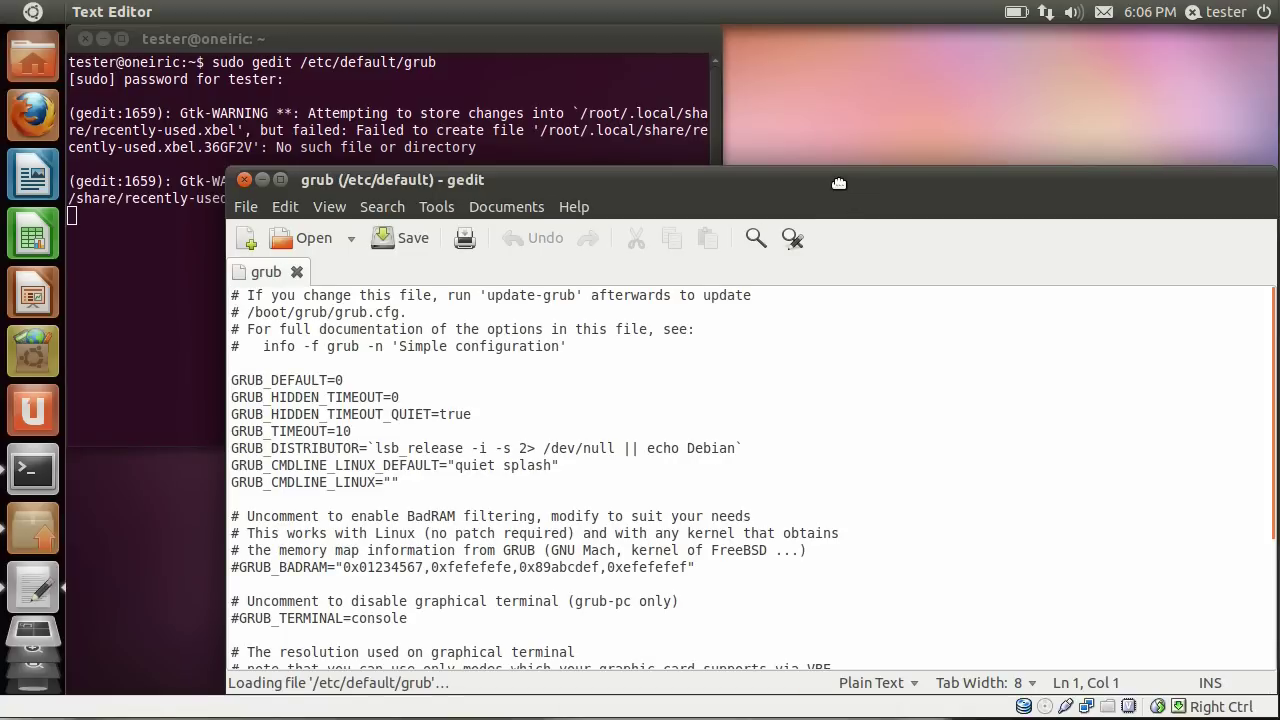
# Comment out line 7, GRUB_HIDDEN_TIMEOUT=0, by adding '#' at its start.
pyautogui.moveTo(848, 204); pyautogui.dragTo(784, 80)
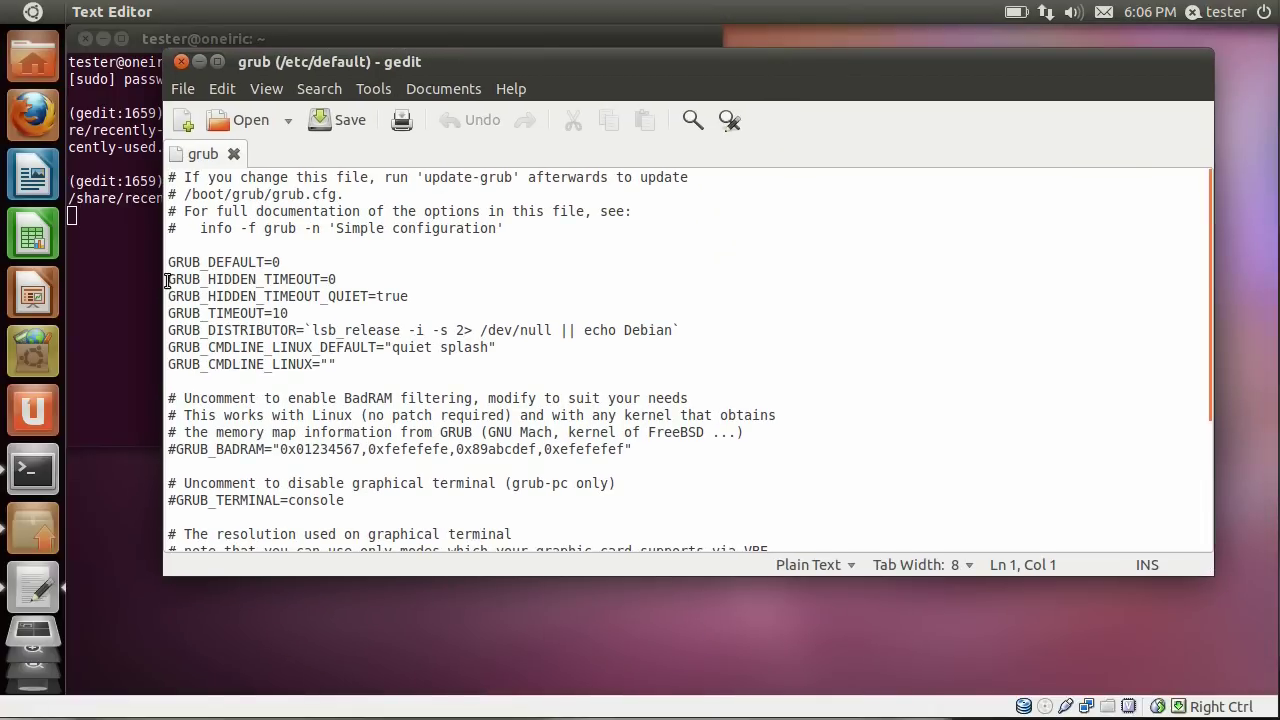
pyautogui.moveTo(168, 279); pyautogui.dragTo(387, 282)
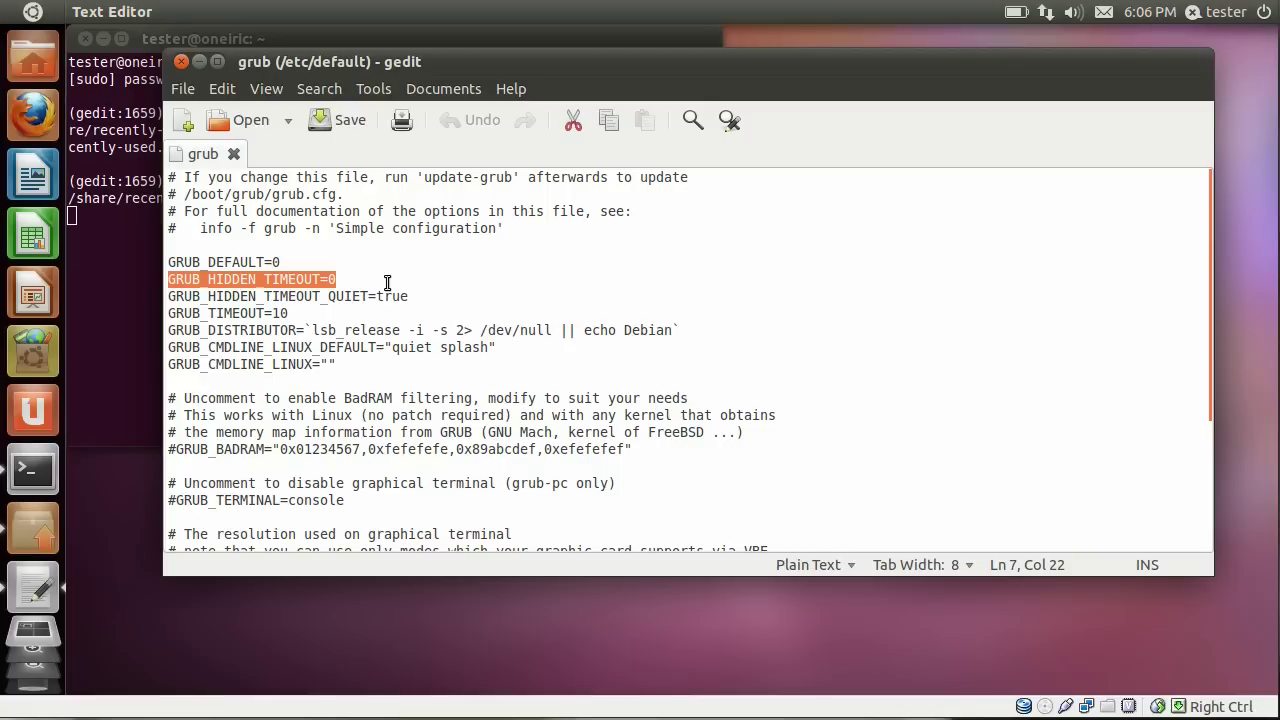
pyautogui.click(171, 279)
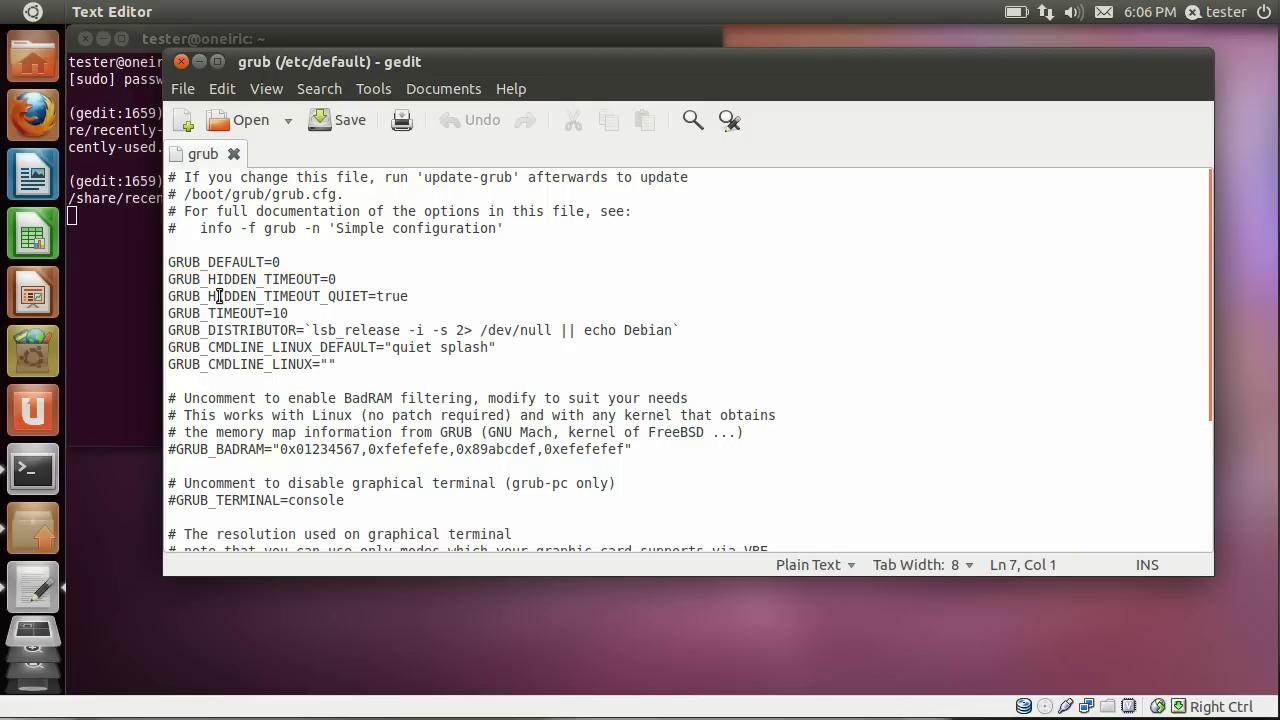
pyautogui.write('3')
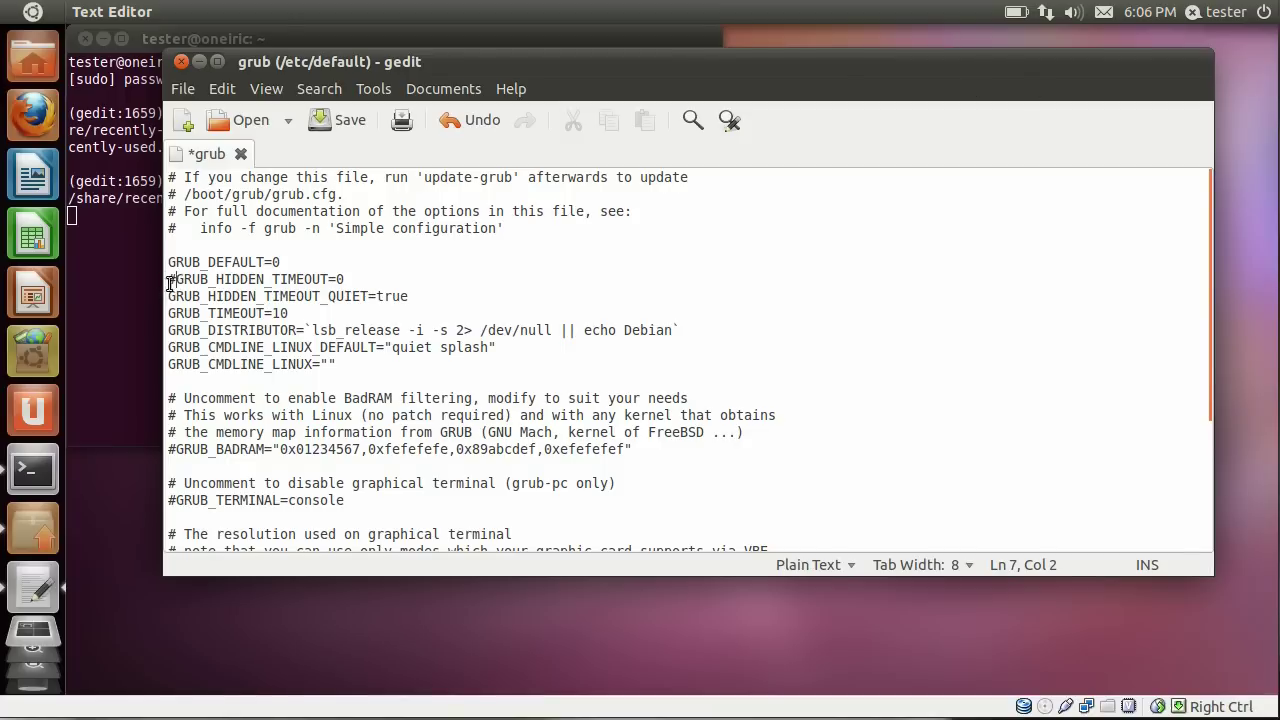
# Save /etc/default/grub and quit gedit from the File menu.
pyautogui.click(182, 92)
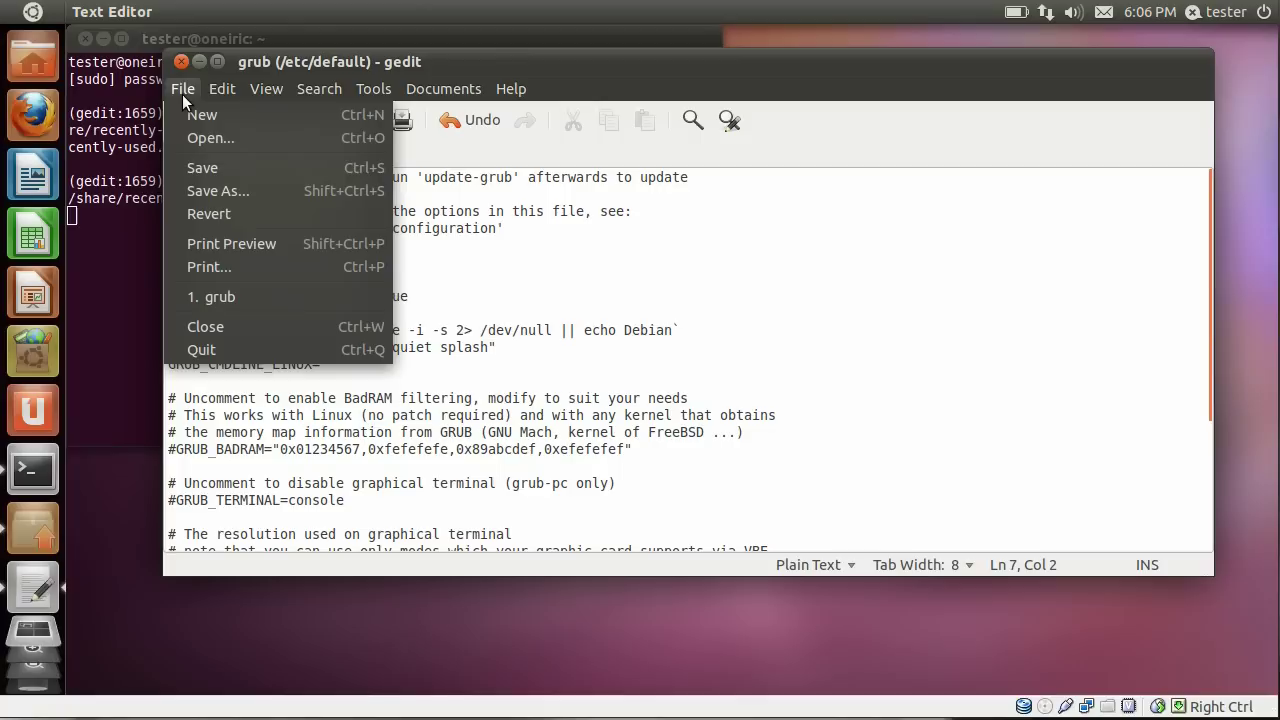
pyautogui.click(199, 172)
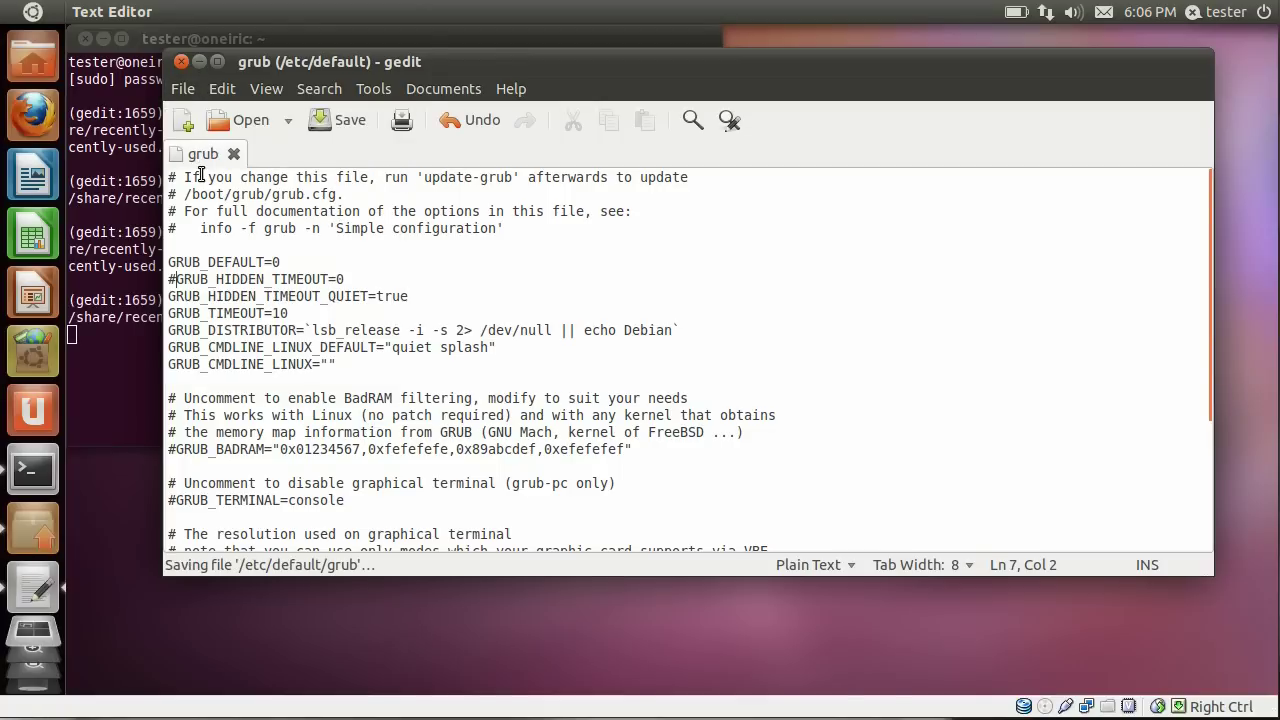
pyautogui.click(183, 90)
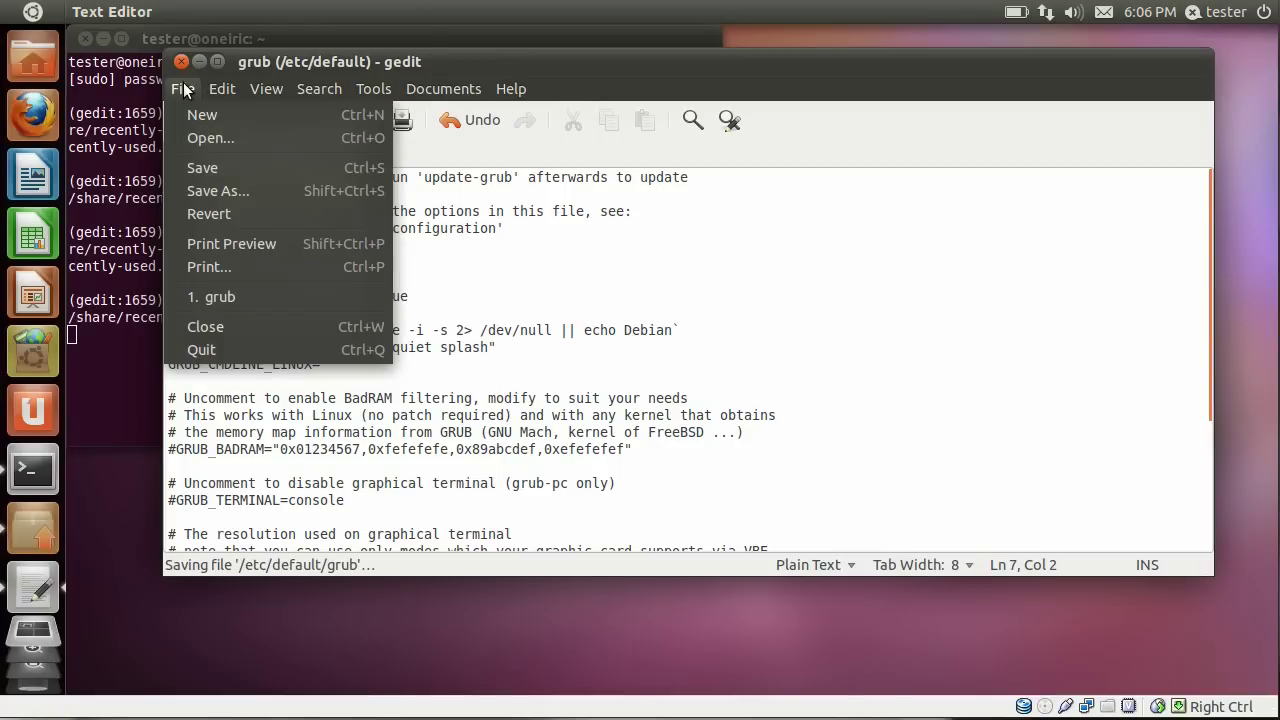
pyautogui.click(205, 349)
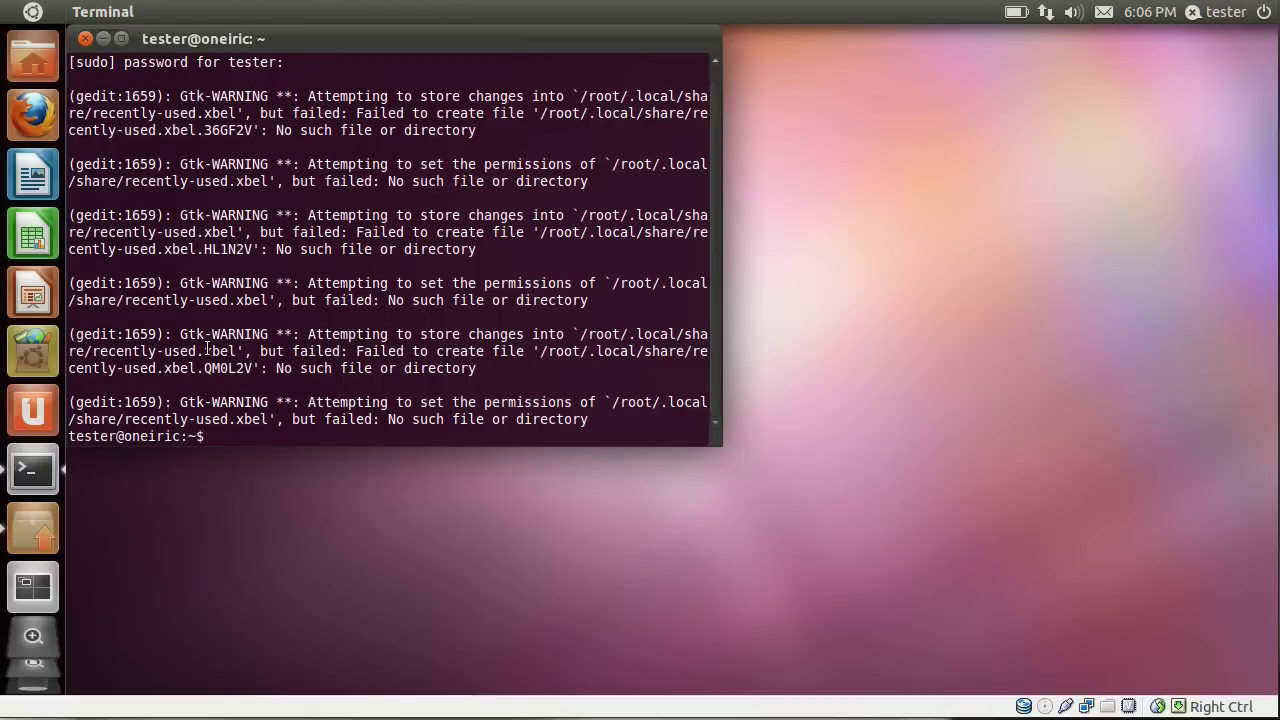
# Clear the terminal, run 'sudo update-grub', and close the Terminal window.
pyautogui.write('clear')
pyautogui.press('Return')
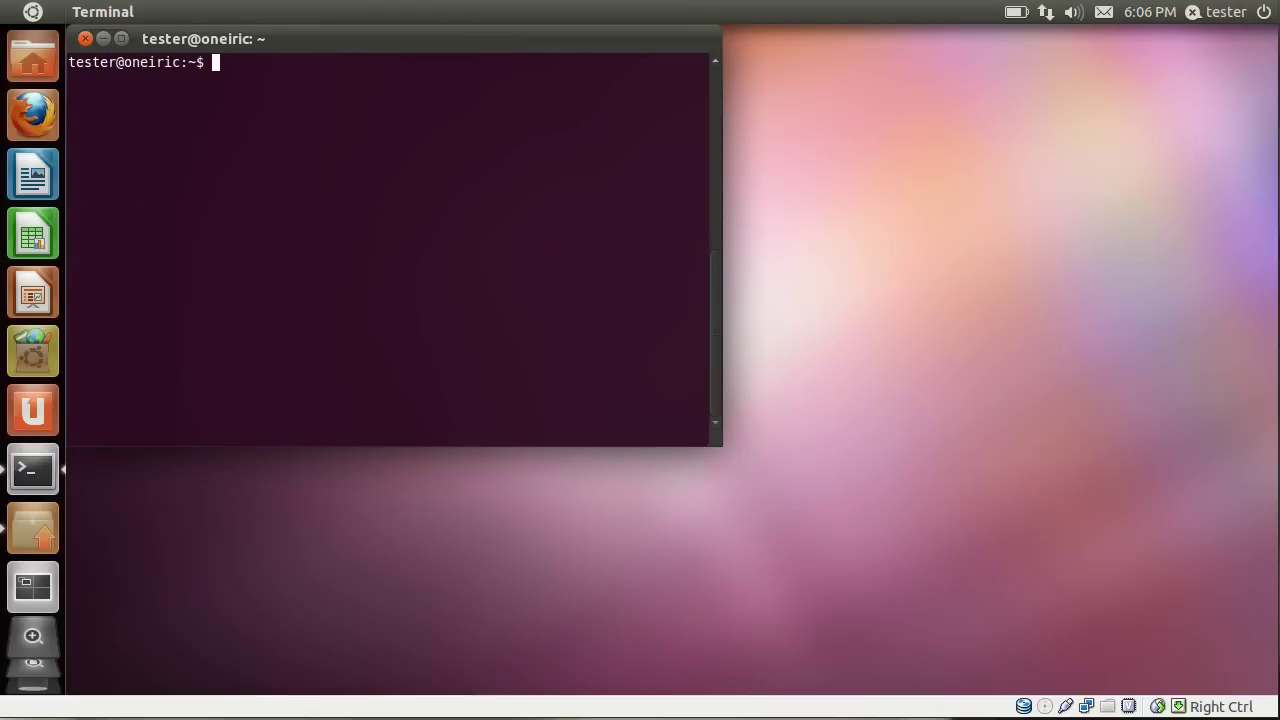
pyautogui.write('sudo update-grub')
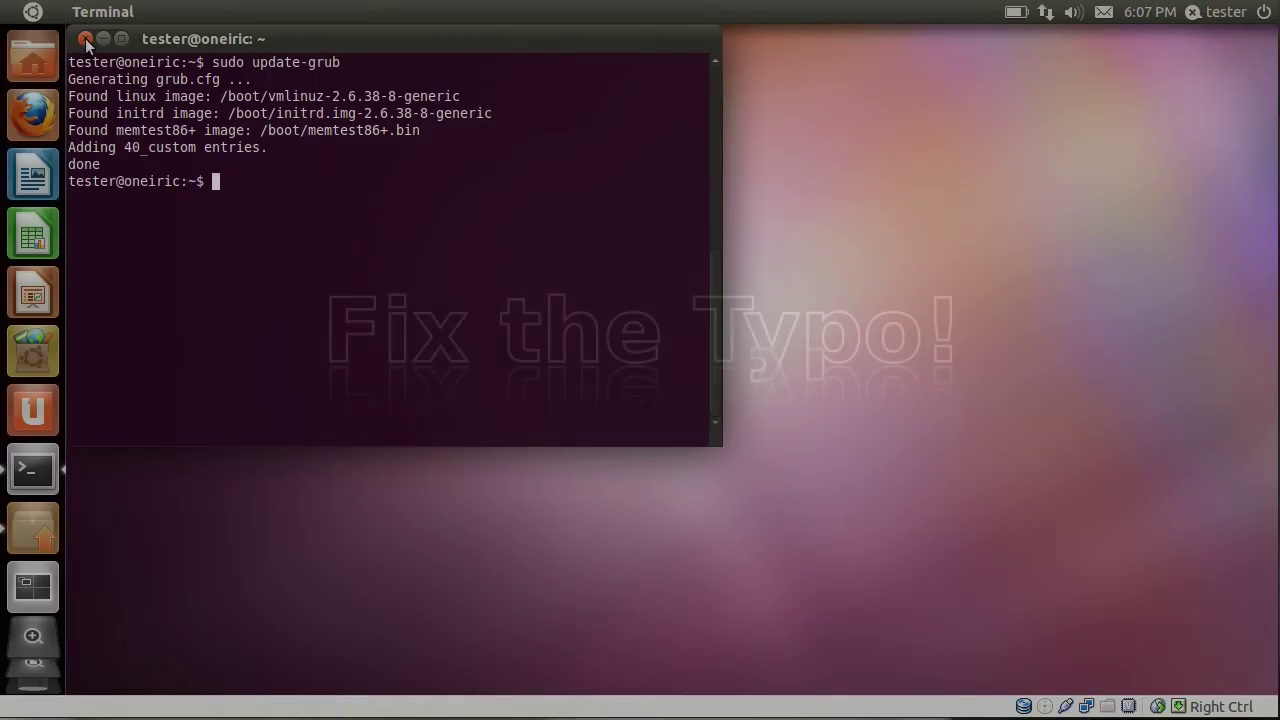
pyautogui.click(85, 38)
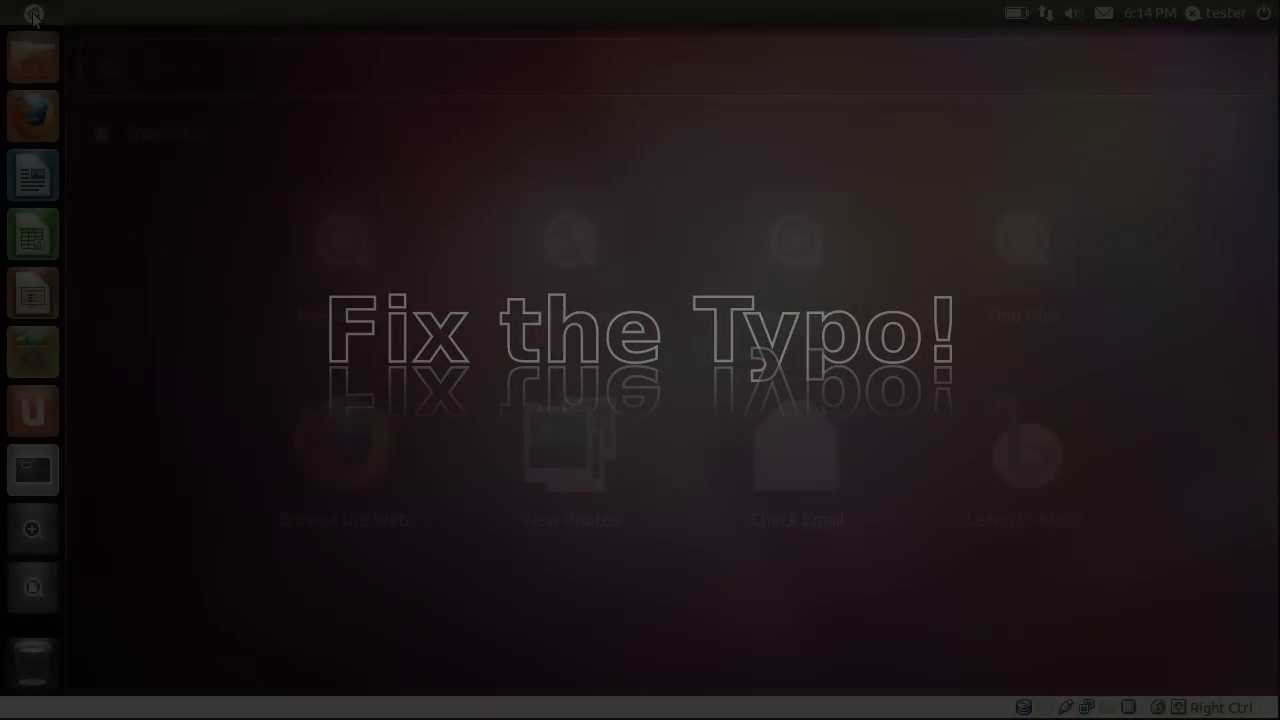
# Open Terminal via Dash search 'ter' and recall 'sudo gedit /etc/grub.d/40_custom' with Ctrl+R search 'cus'.
pyautogui.write('ter')
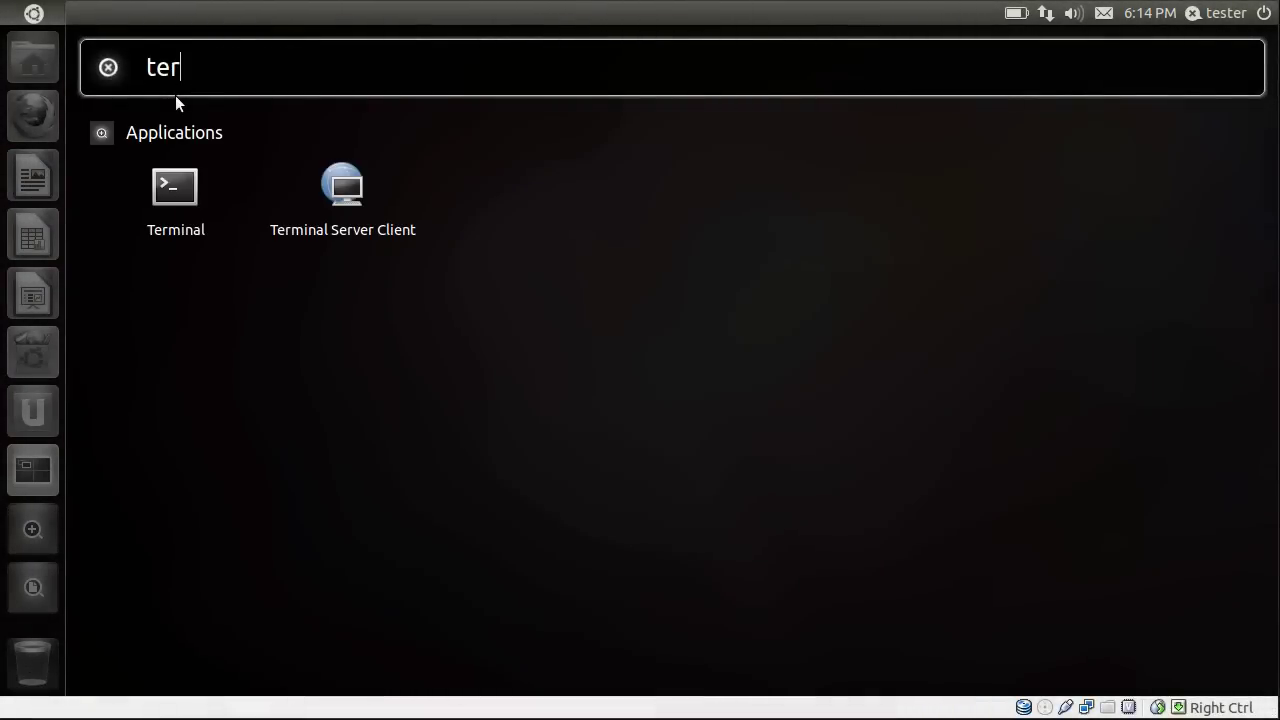
pyautogui.press('Return')
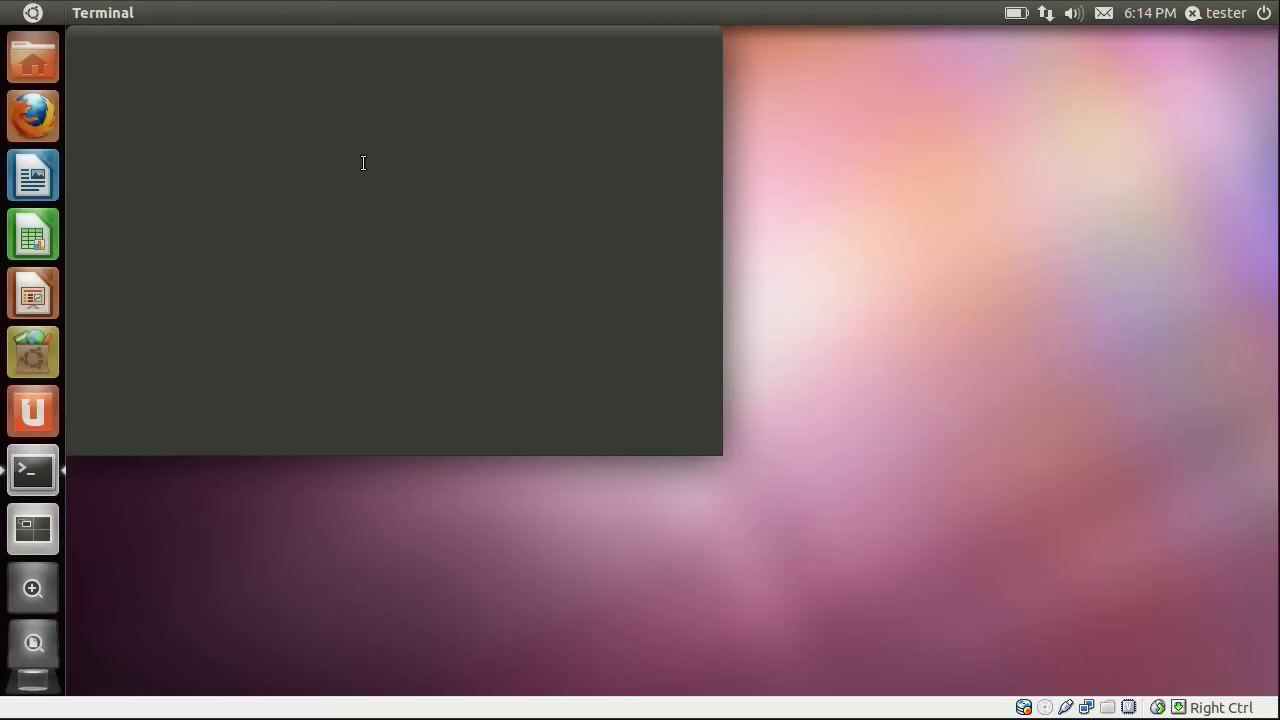
pyautogui.hotkey('ctrl', 'r')
pyautogui.write('c')
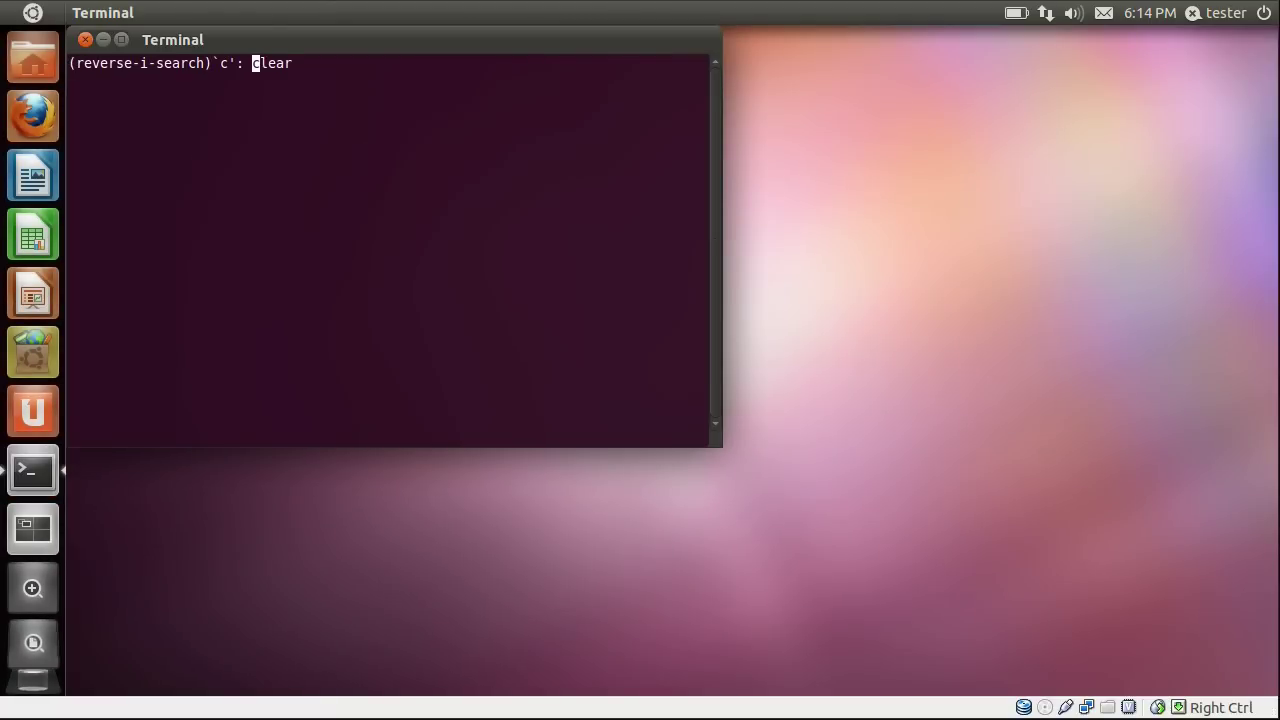
pyautogui.write('us')
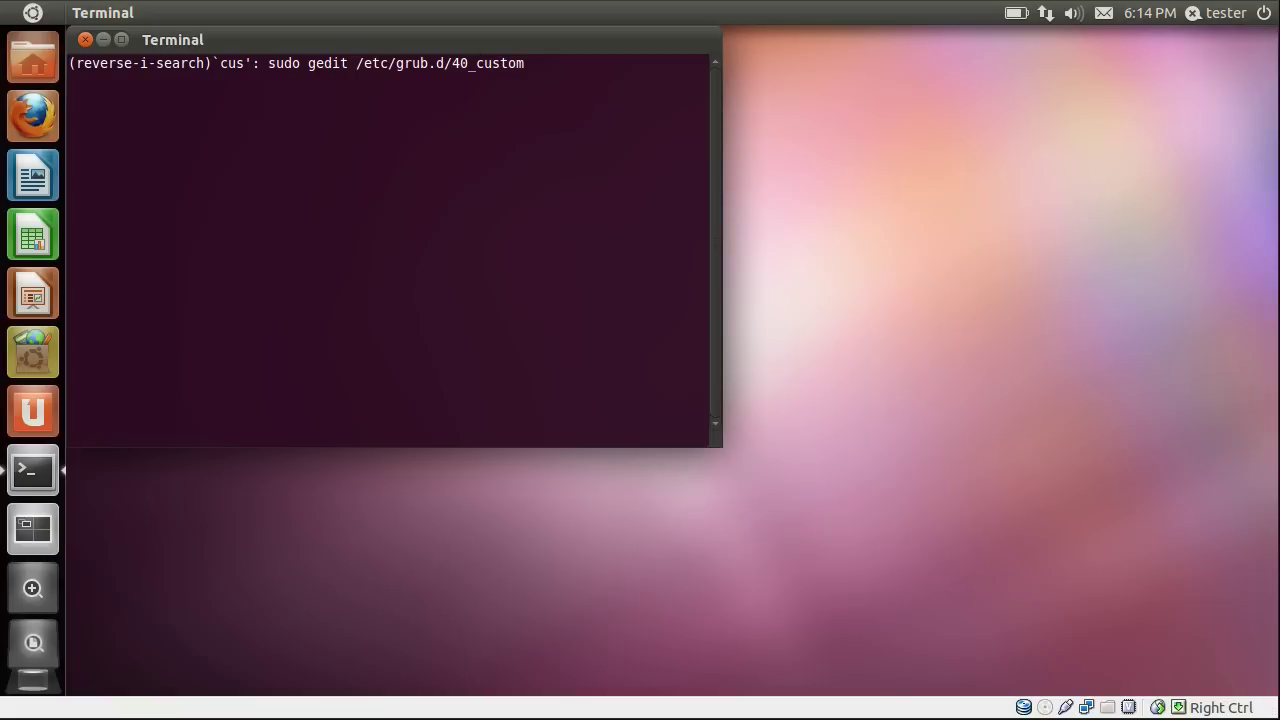
pyautogui.press('Return')
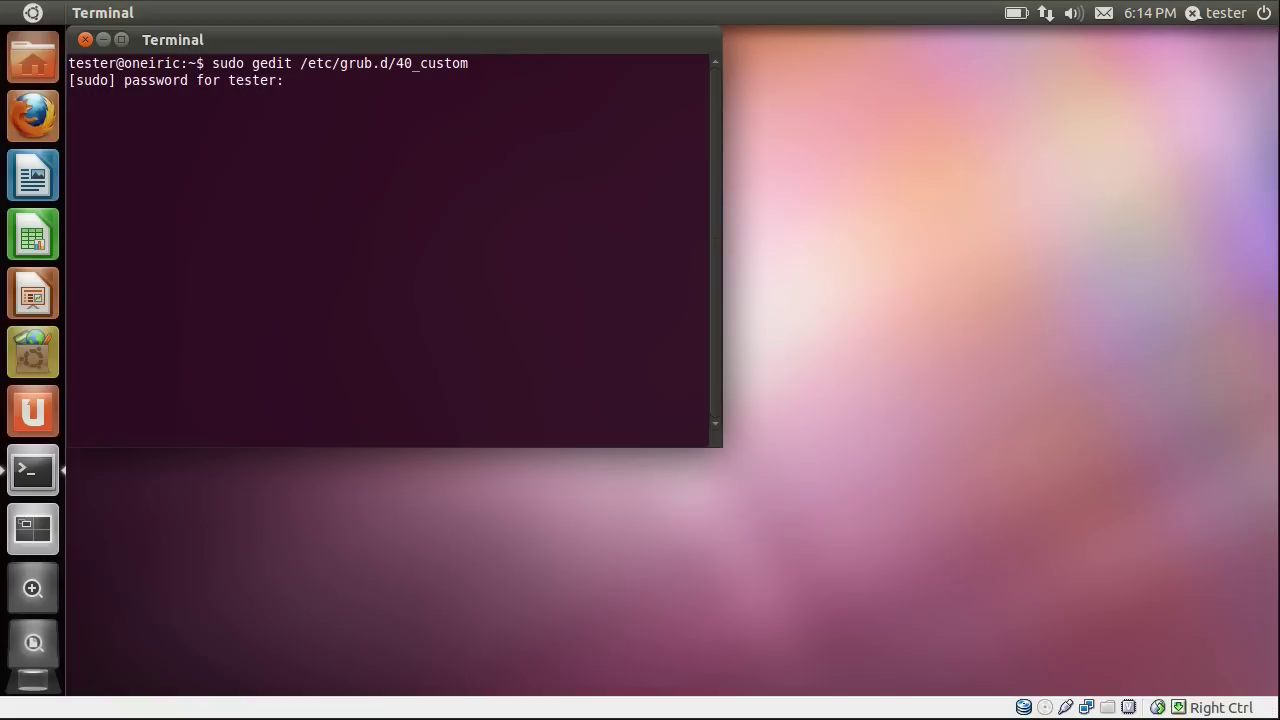
pyautogui.press('Return')
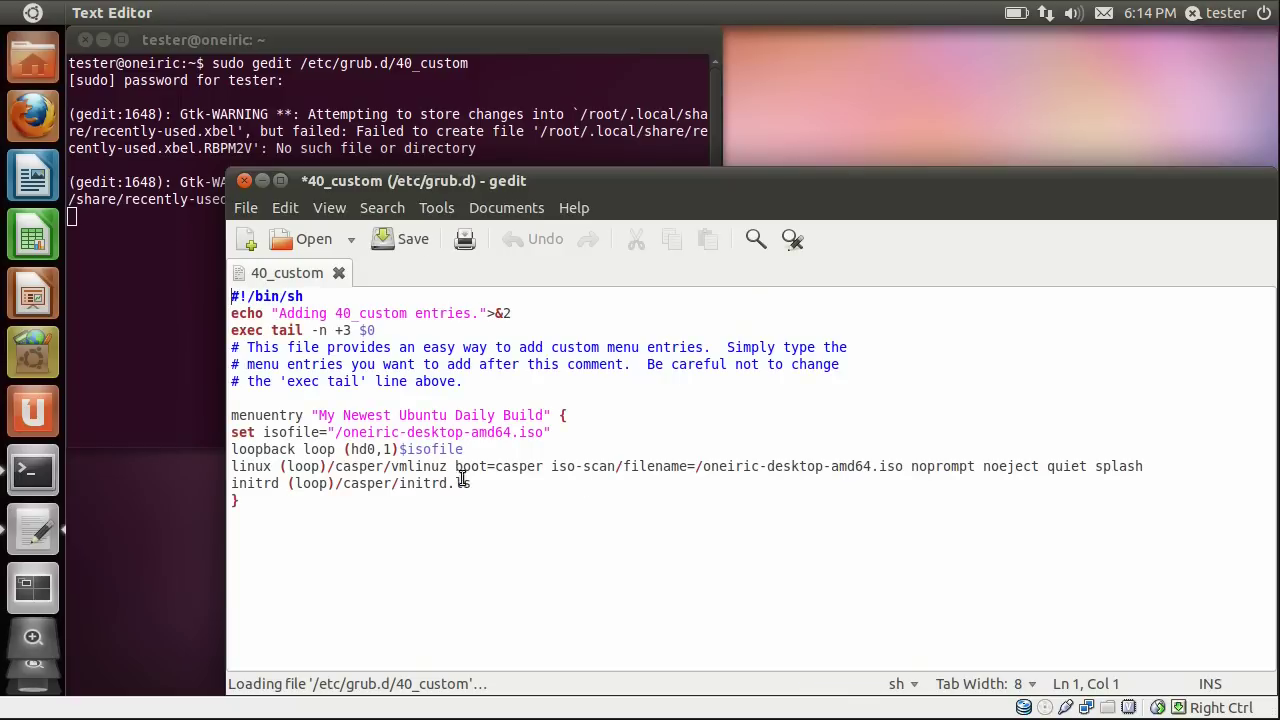
# Correct 'initrd.ls' to 'initrd.lz' in 40_custom and save it while closing gedit.
pyautogui.moveTo(499, 488); pyautogui.dragTo(413, 484)
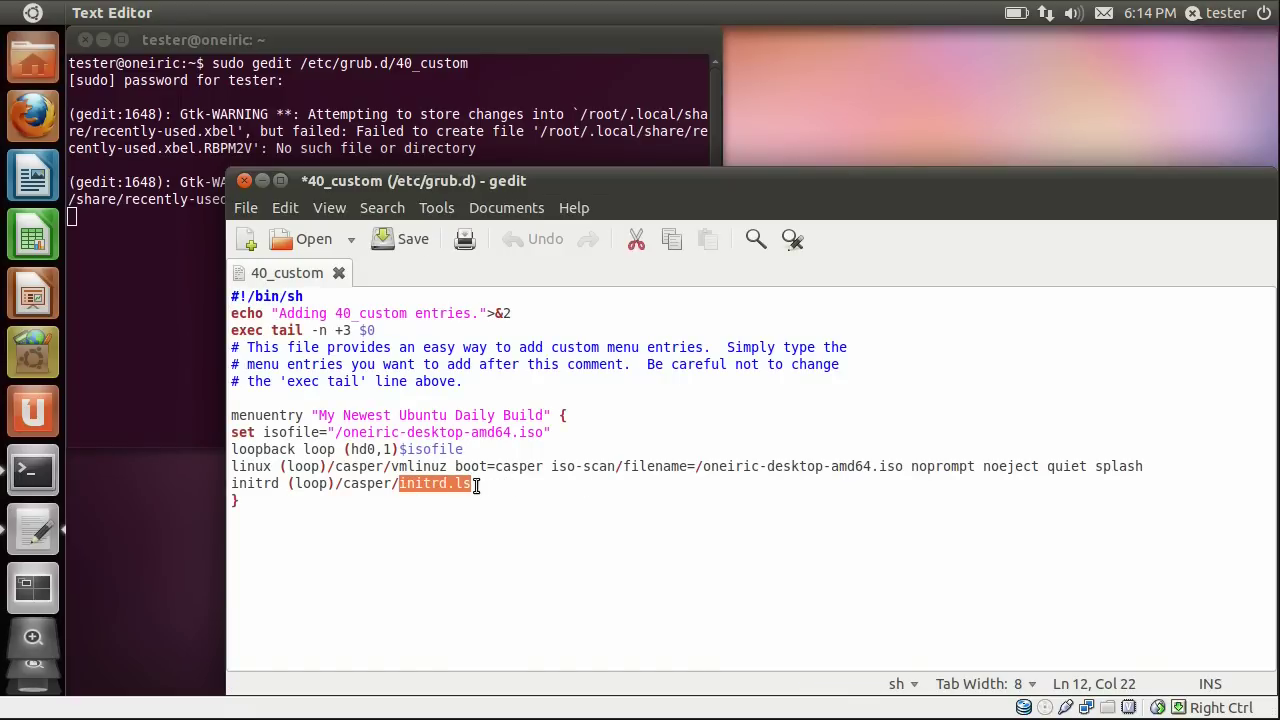
pyautogui.write('initrd.lz')
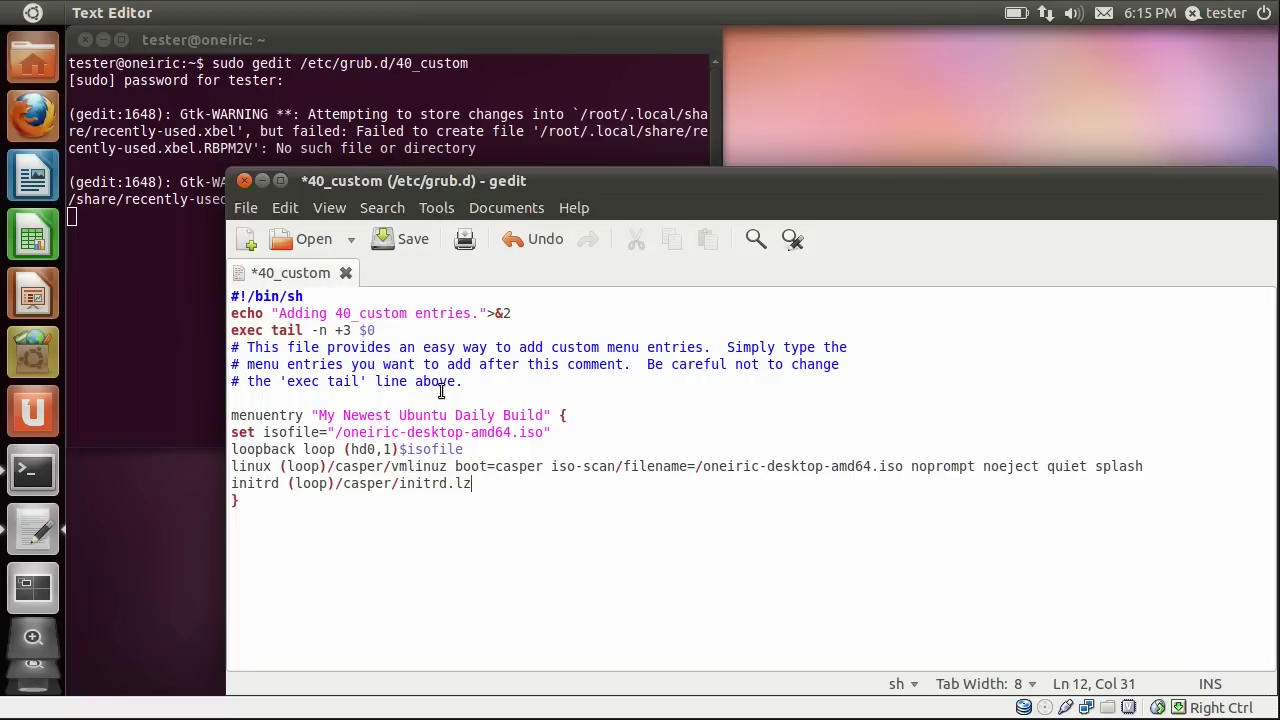
pyautogui.click(245, 183)
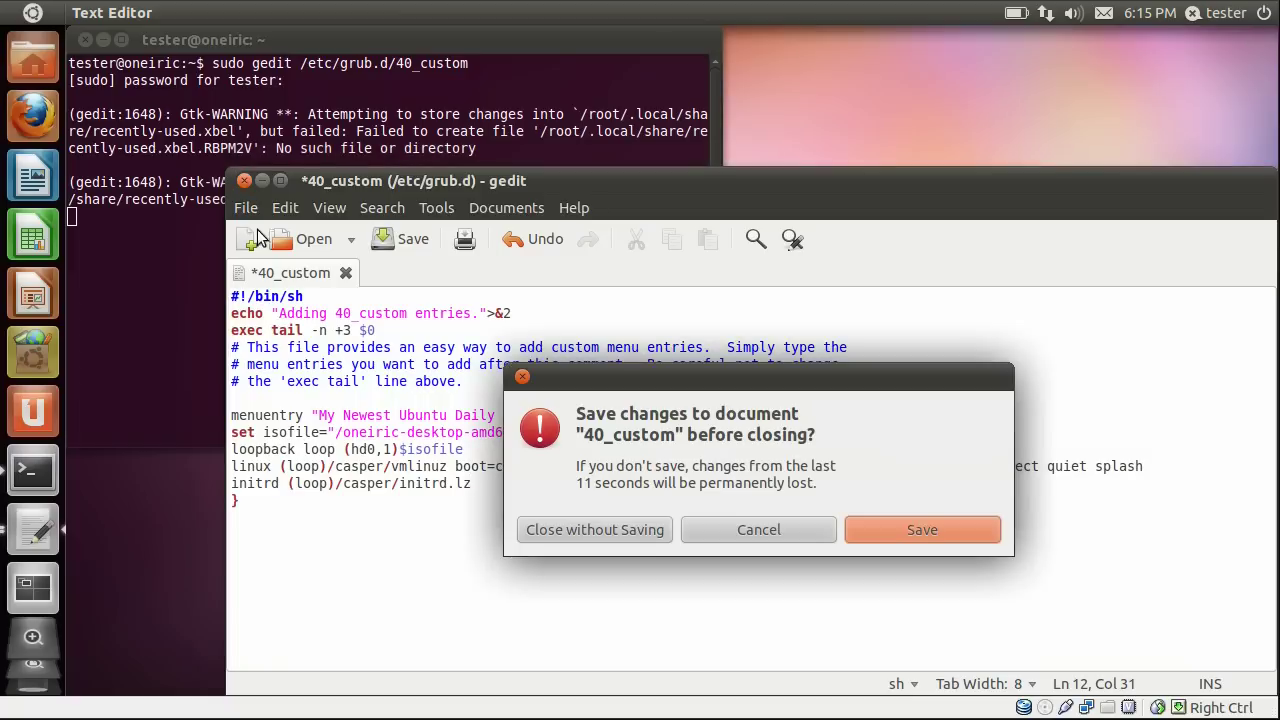
pyautogui.click(905, 534)
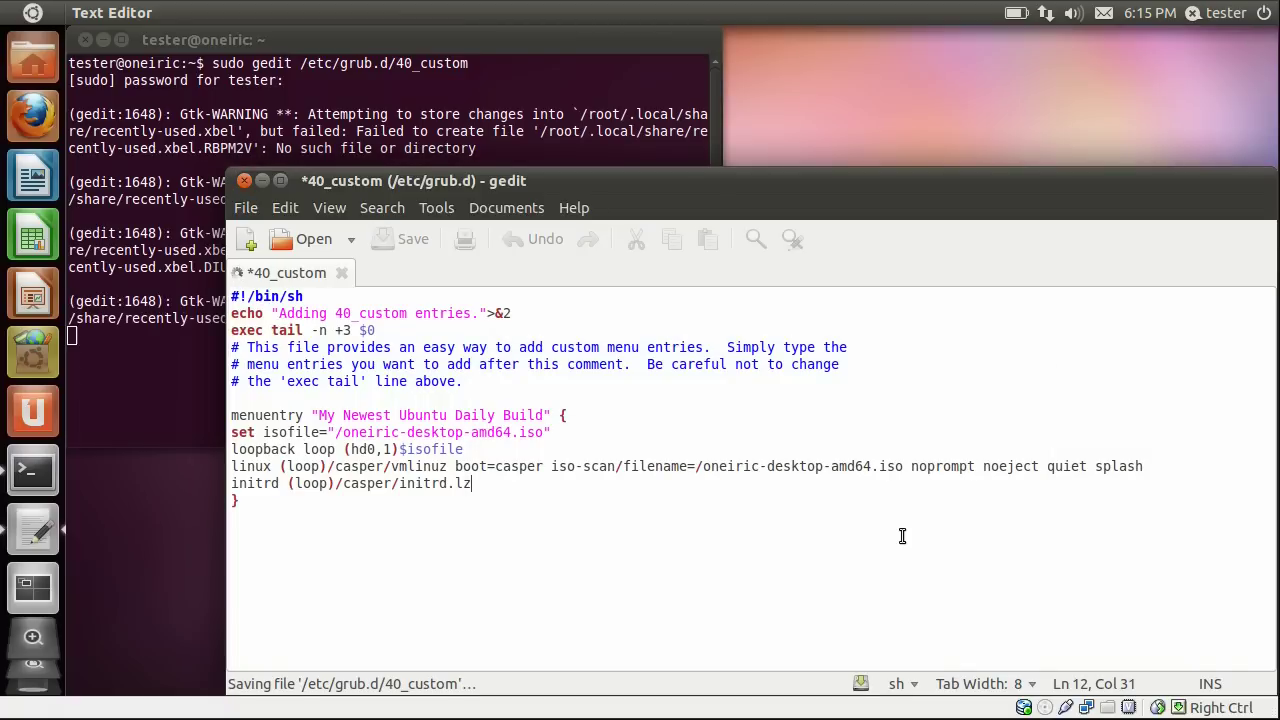
# Clear the terminal, run 'sudo update-grub' until done, and close the terminal window.
pyautogui.write('clear')
pyautogui.press('Return')
pyautogui.write('sudo updat')
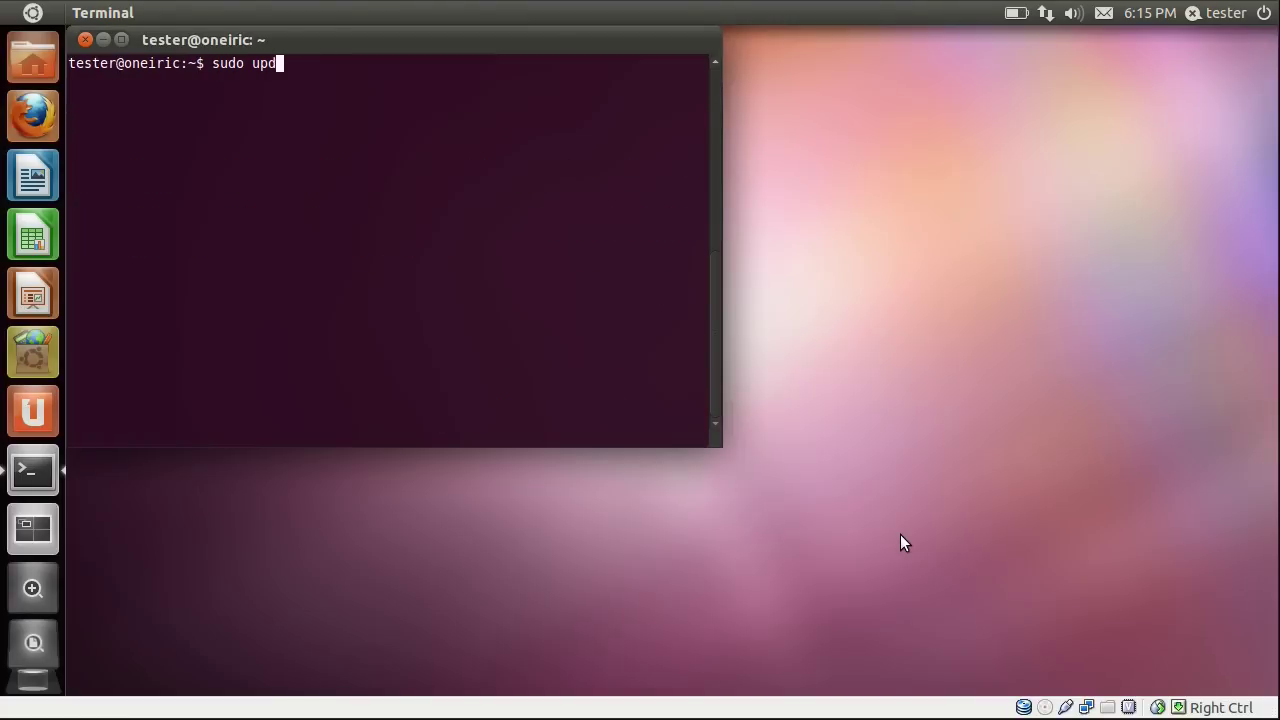
pyautogui.write('e-grub')
pyautogui.press('Return')
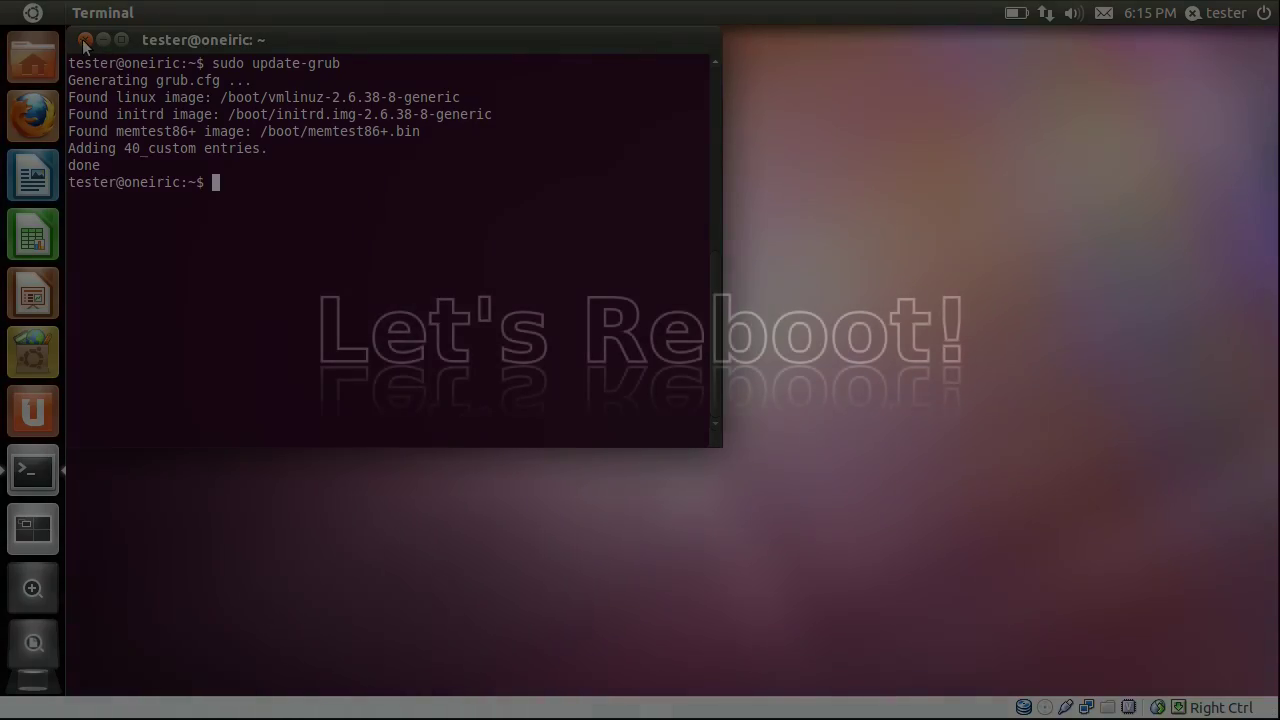
pyautogui.click(85, 39)
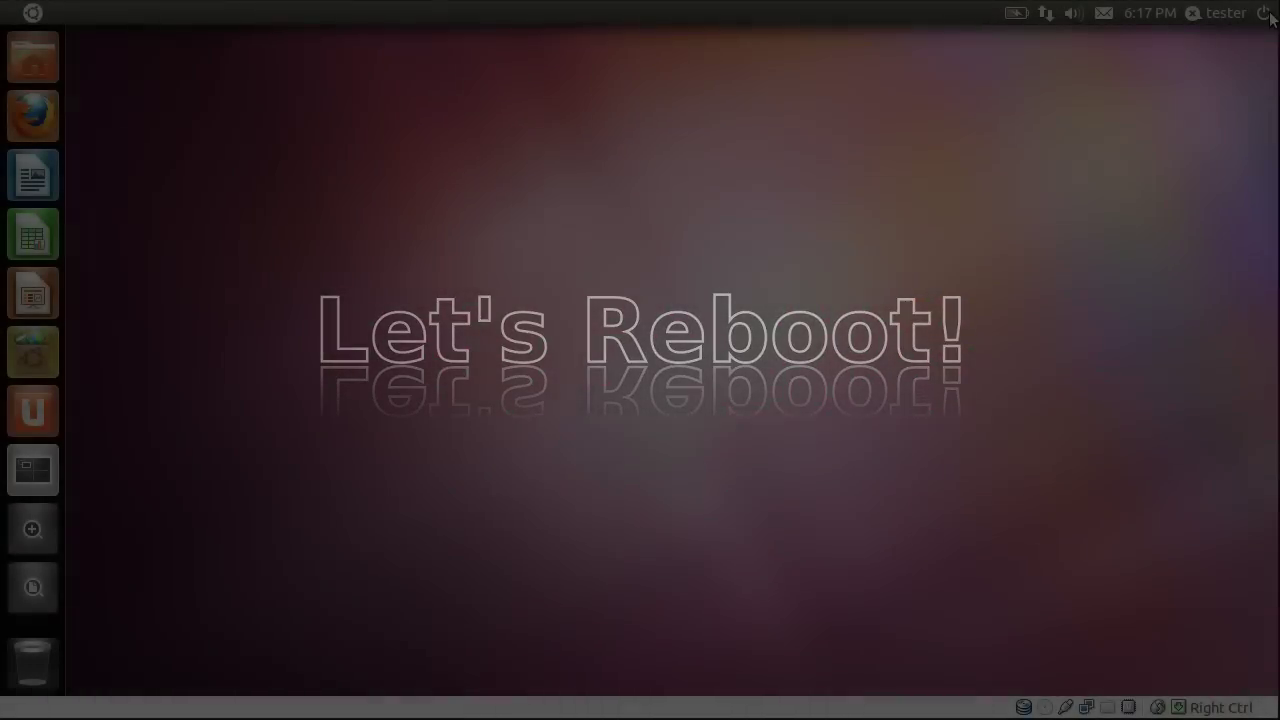
# Restart the computer from the top-right power menu and confirm Restart.
pyautogui.click(1264, 14)
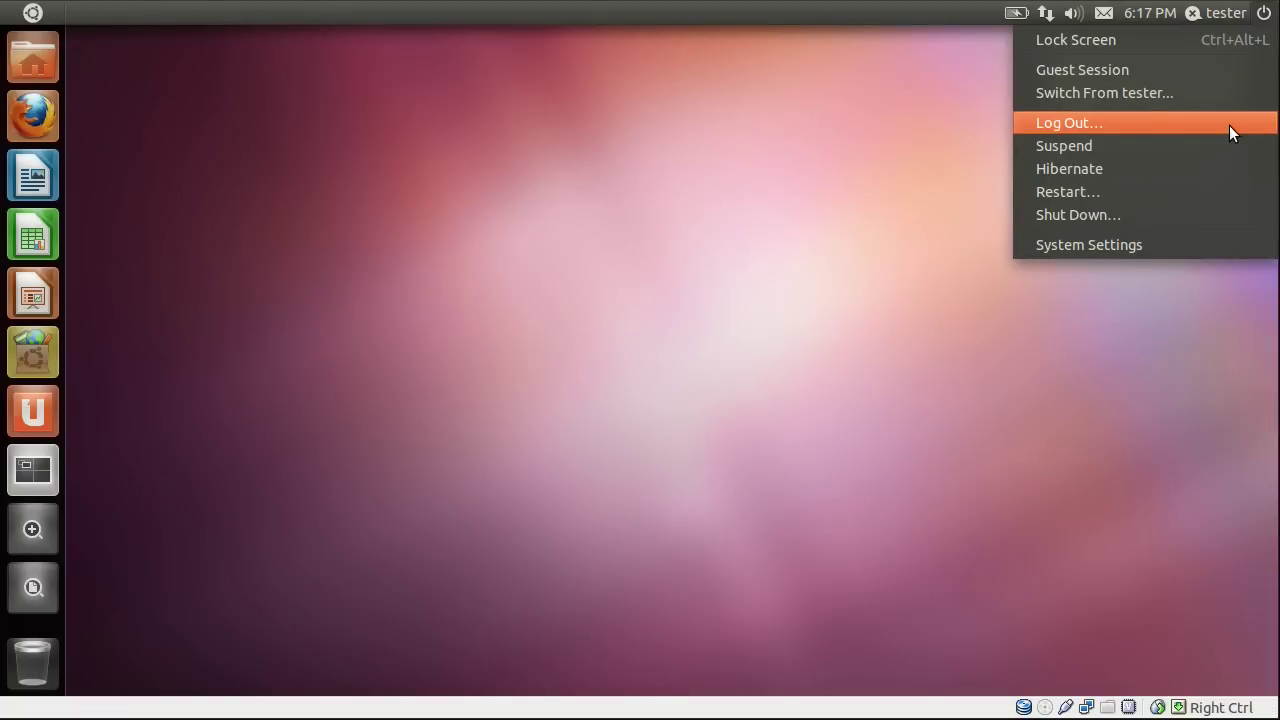
pyautogui.click(1193, 193)
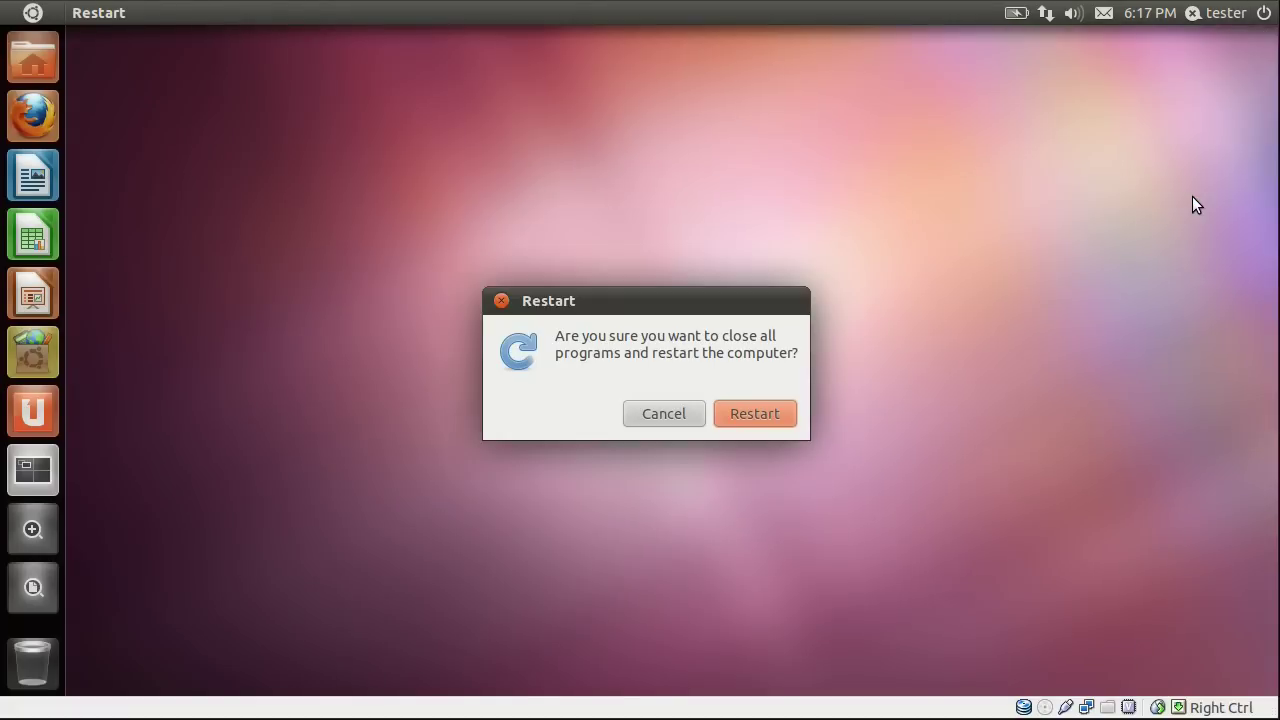
pyautogui.click(763, 419)
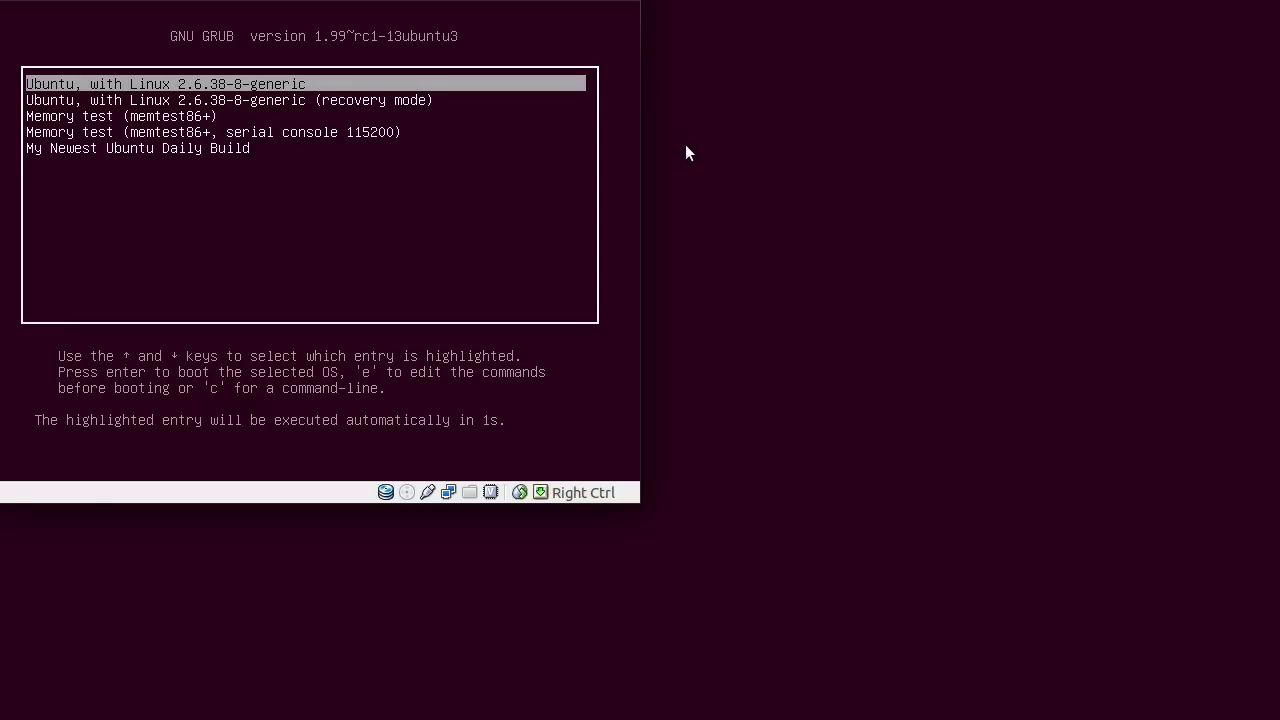
# Select and boot 'My Newest Ubuntu Daily Build' from the GRUB menu.
pyautogui.press('Down')
pyautogui.press('Down')
pyautogui.press('Down')
pyautogui.press('Down')
pyautogui.press('Return')
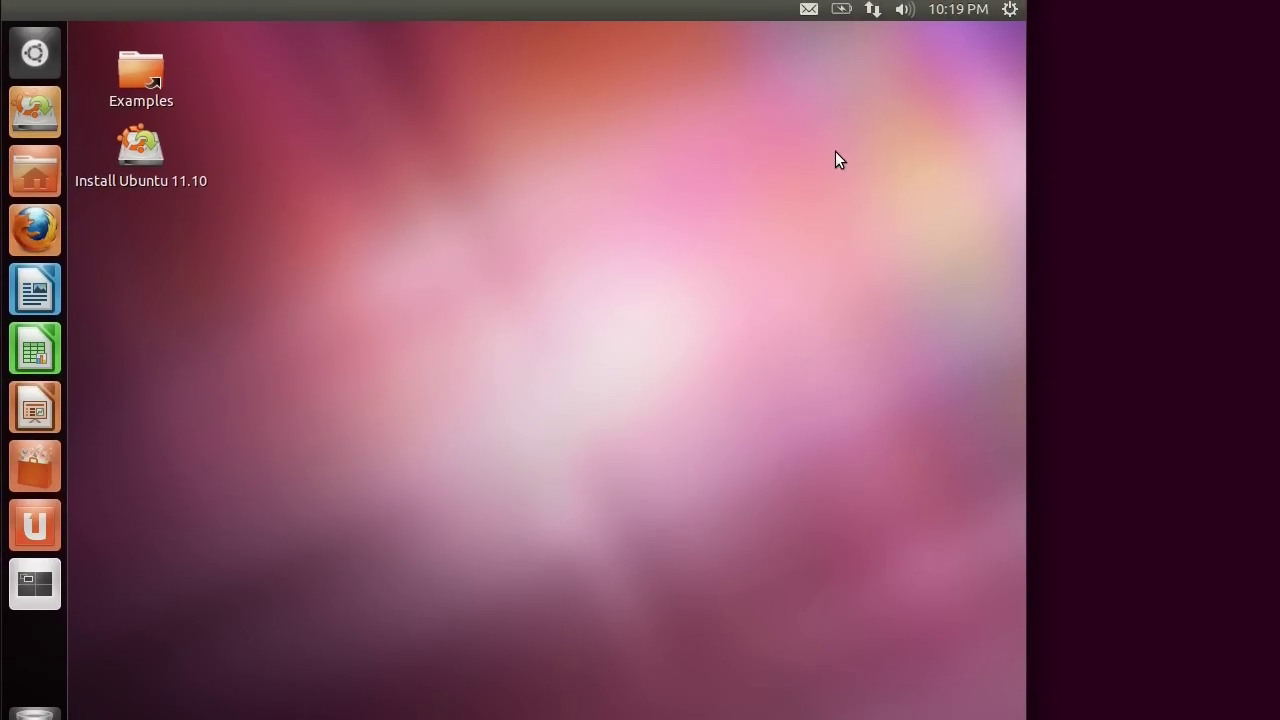
# Restart the live session through the gear menu's Shut Down… dialog.
pyautogui.click(145, 152)
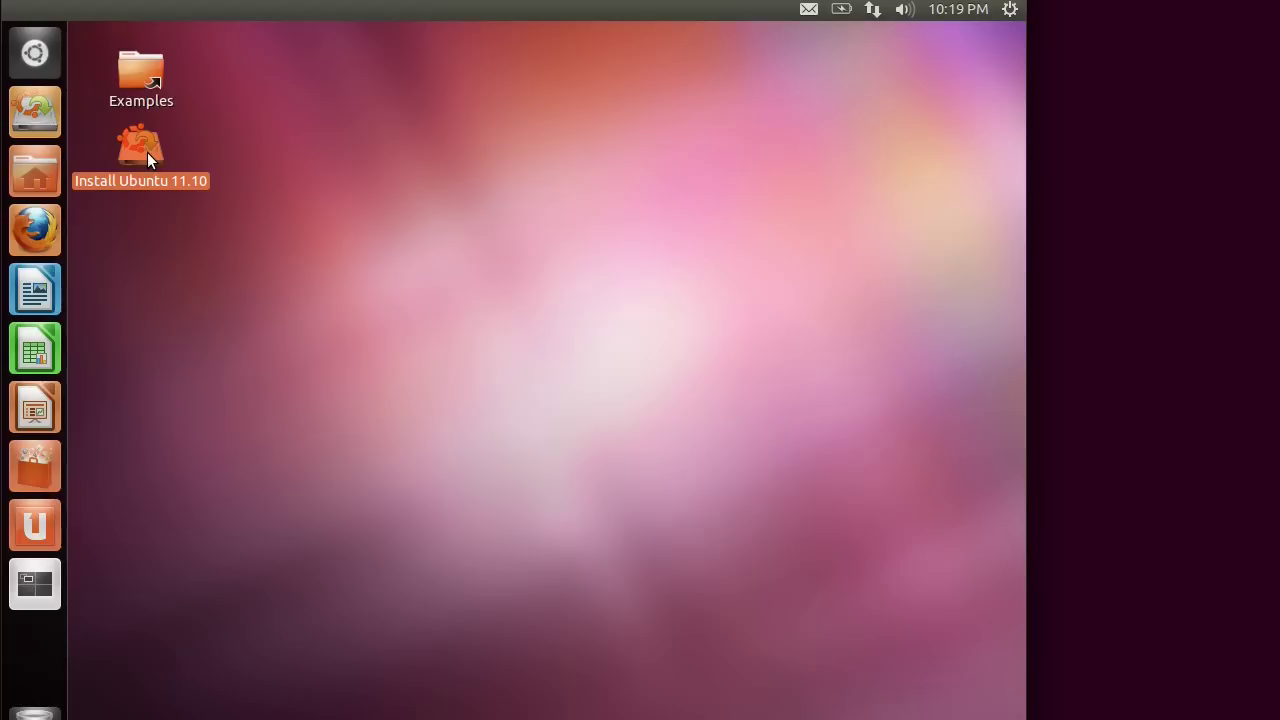
pyautogui.click(344, 153)
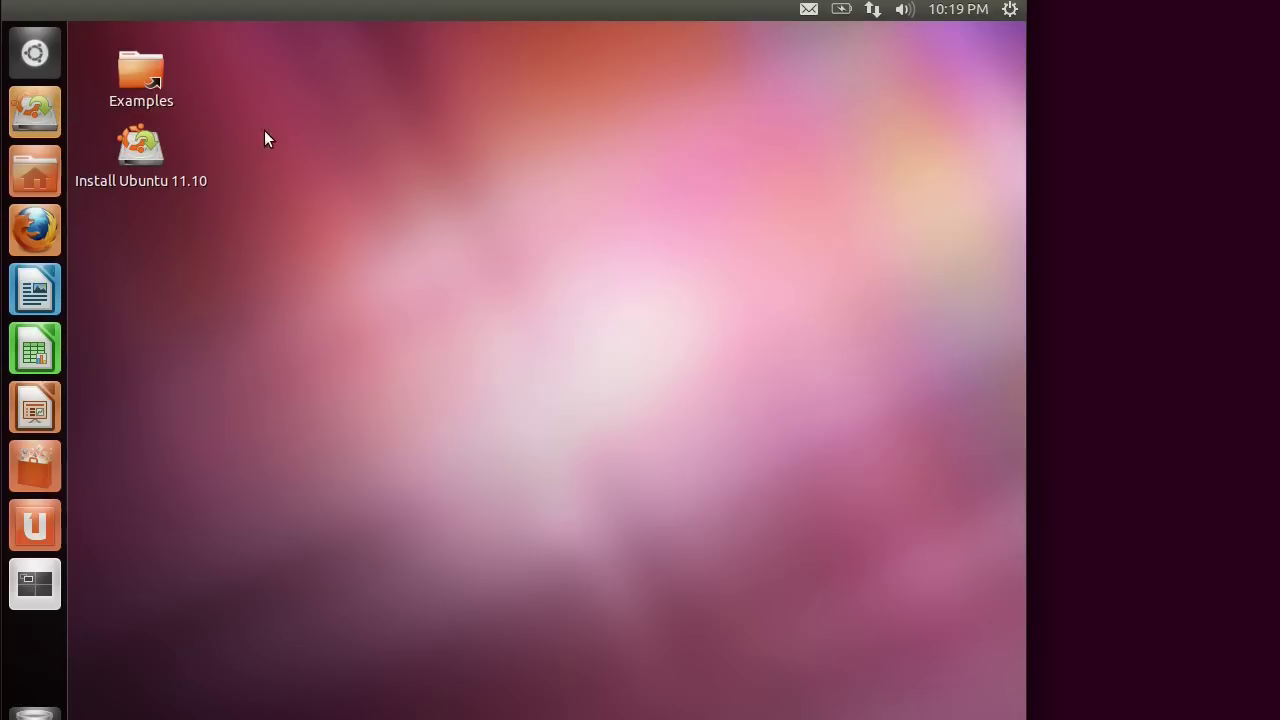
pyautogui.click(1010, 10)
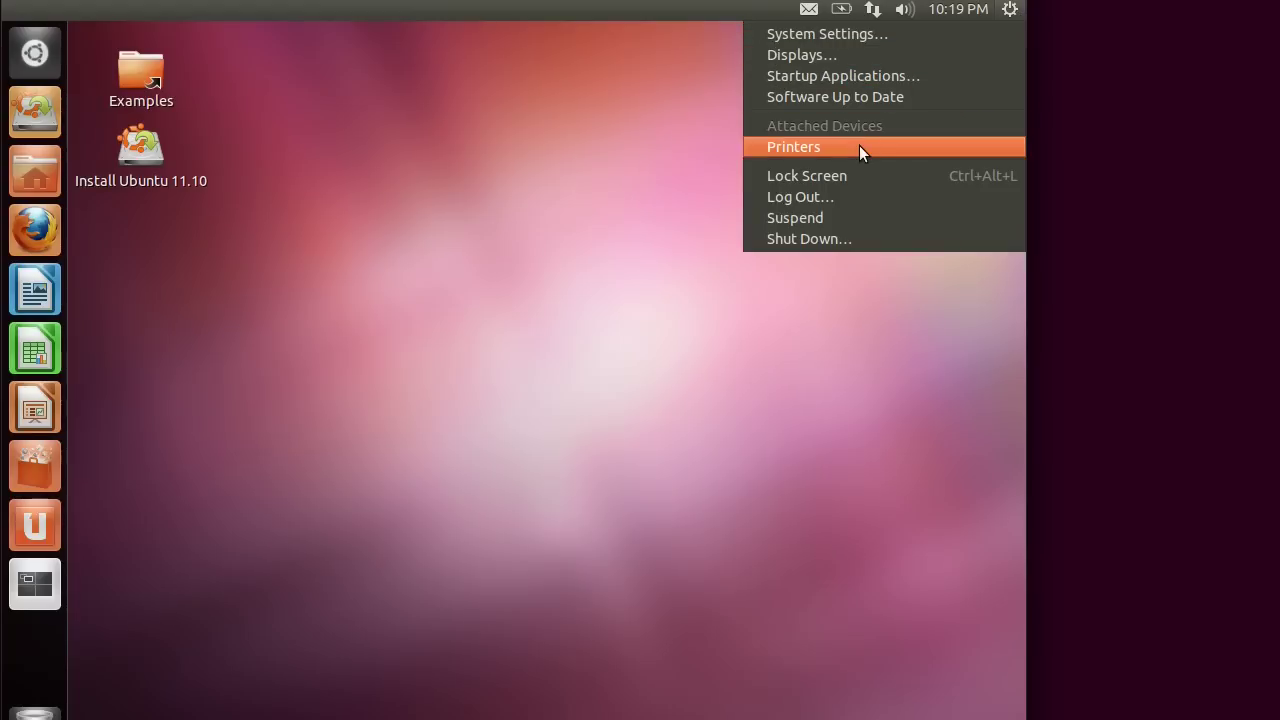
pyautogui.click(786, 240)
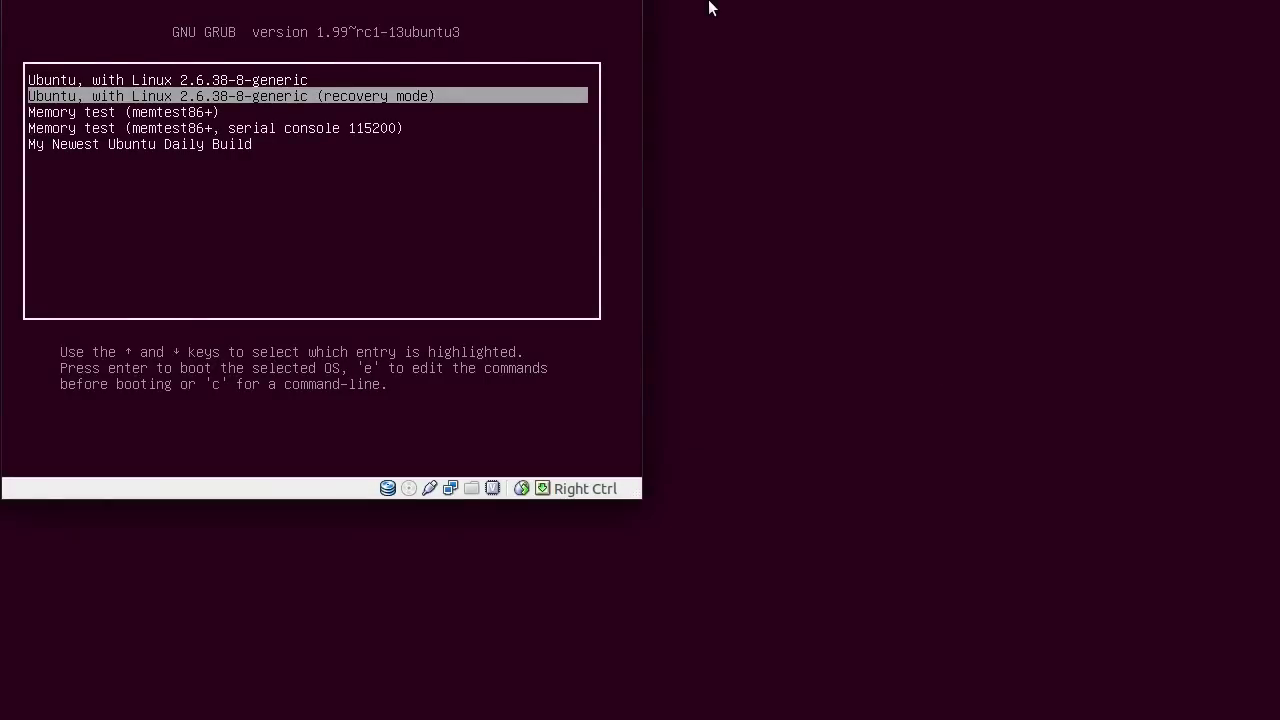
# Inspect My Newest Ubuntu Daily Build's boot commands without changes, then boot the first Ubuntu entry.
pyautogui.press('Up')
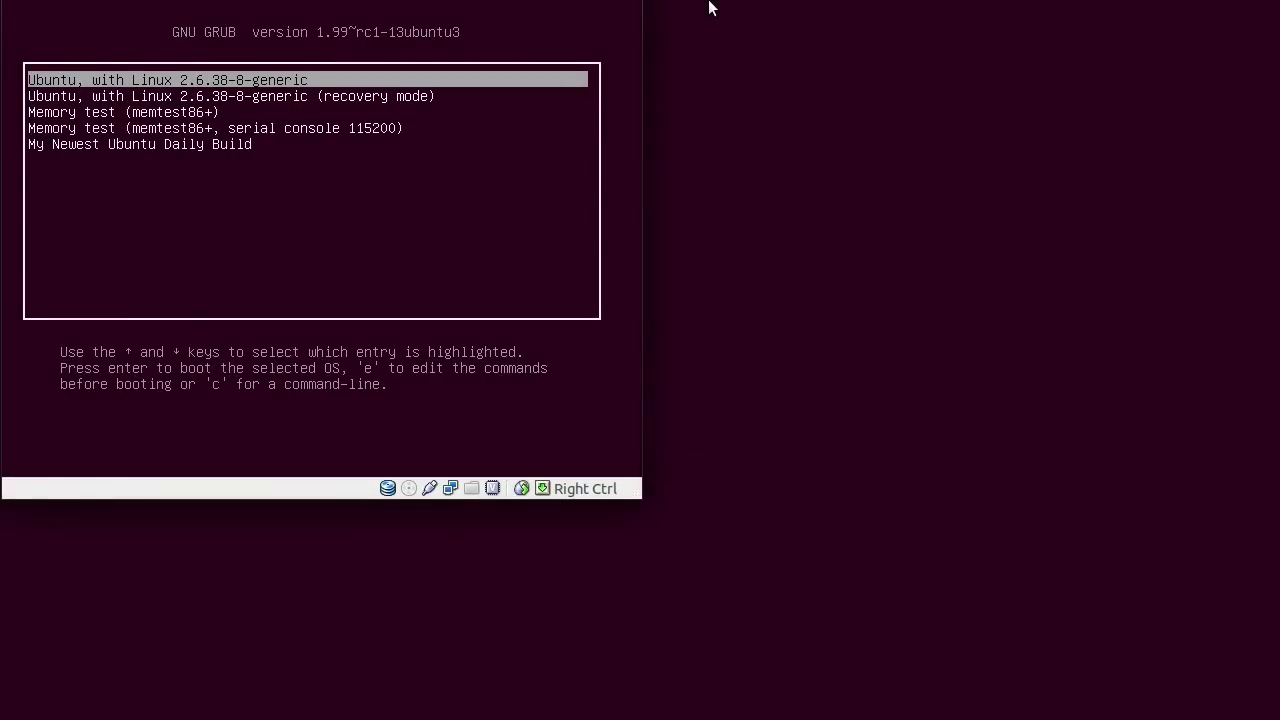
pyautogui.press('Down')
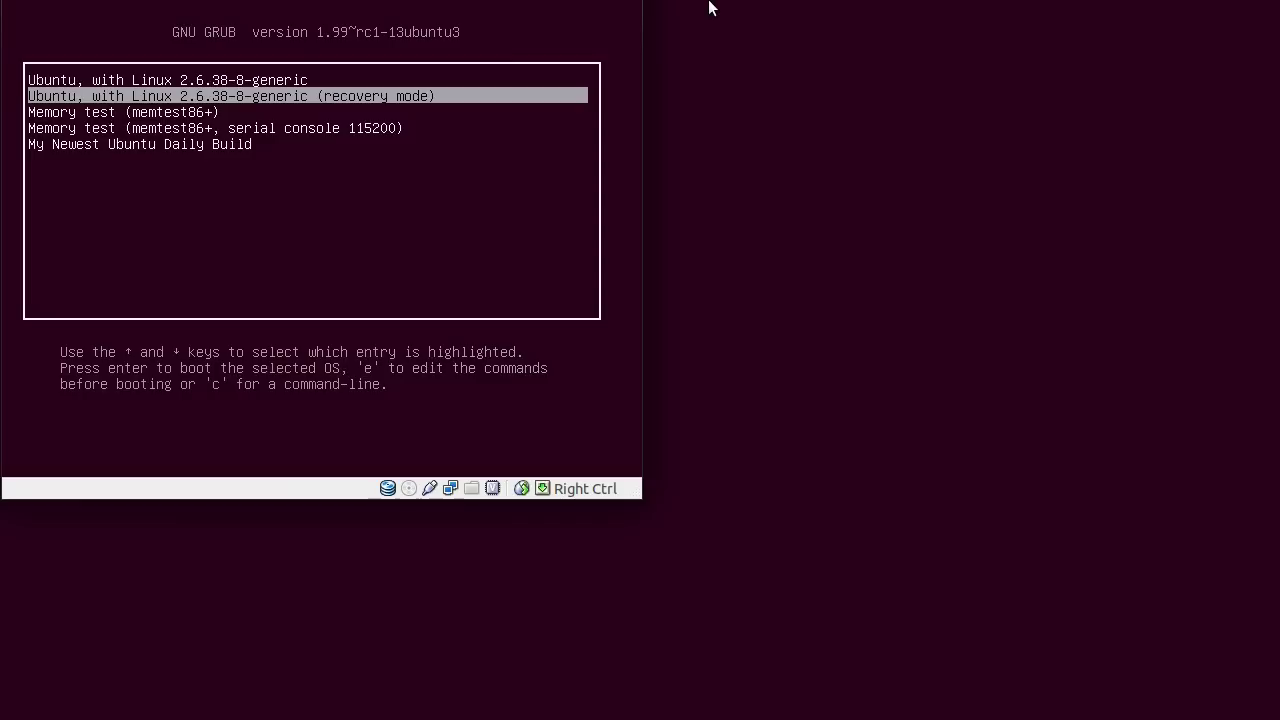
pyautogui.press('Down')
pyautogui.press('Down')
pyautogui.press('Down')
pyautogui.press('e')
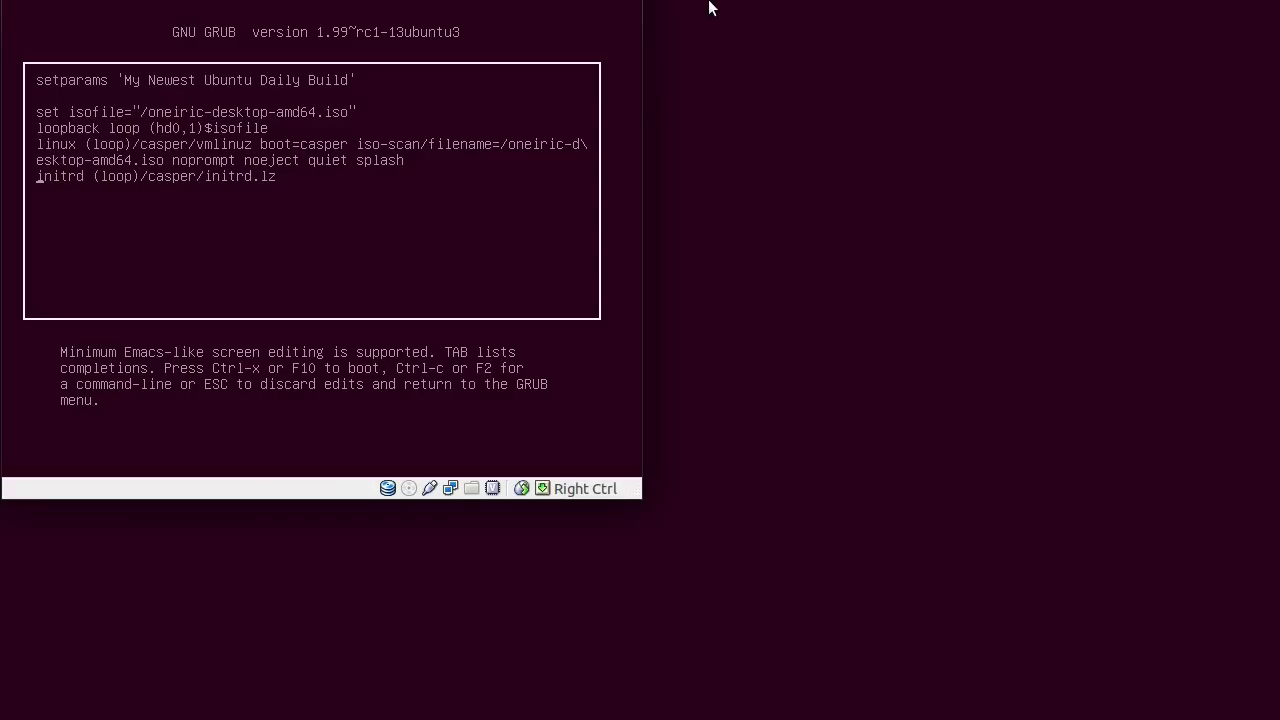
pyautogui.press('Escape')
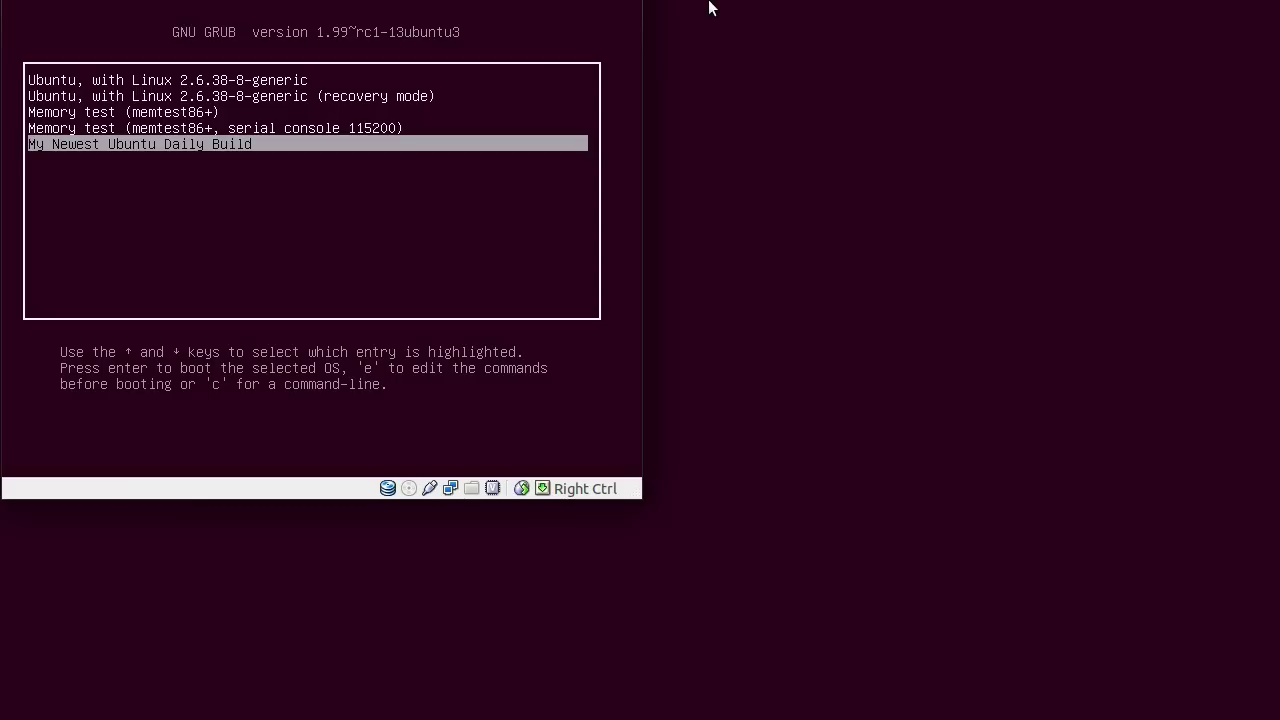
pyautogui.press('Up')
pyautogui.press('Up')
pyautogui.press('Up')
pyautogui.press('Up')
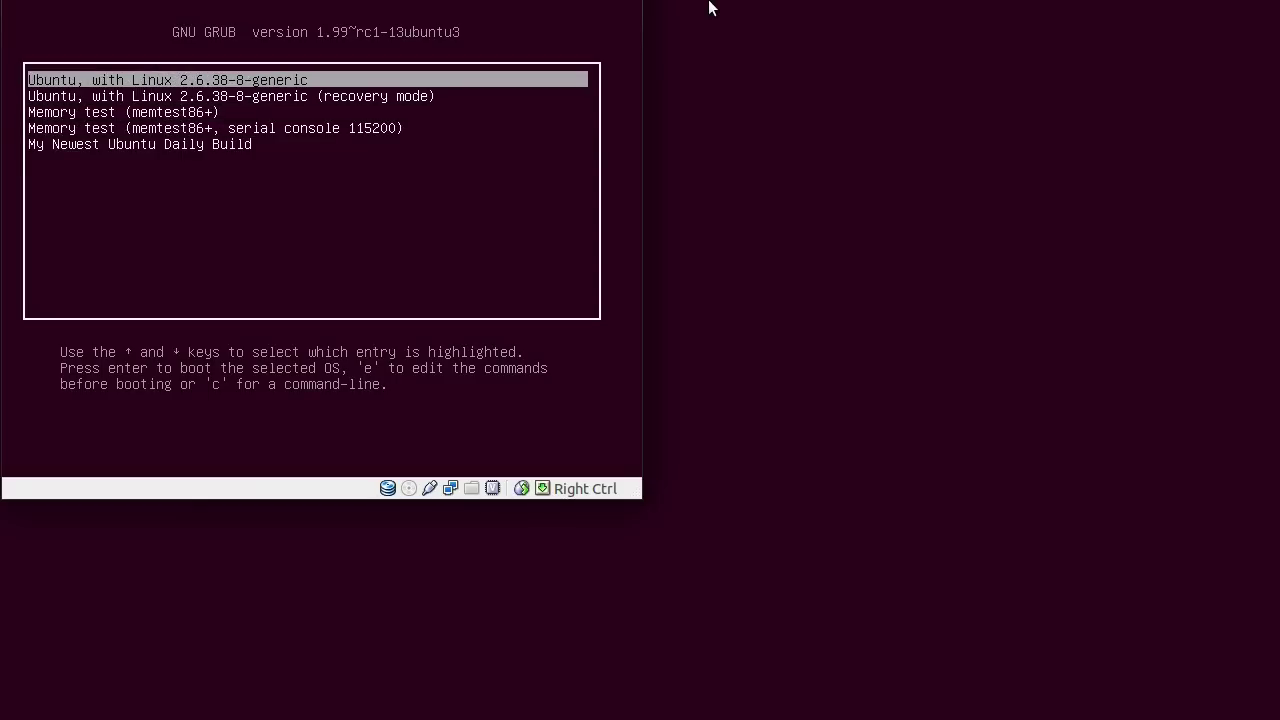
pyautogui.press('Return')
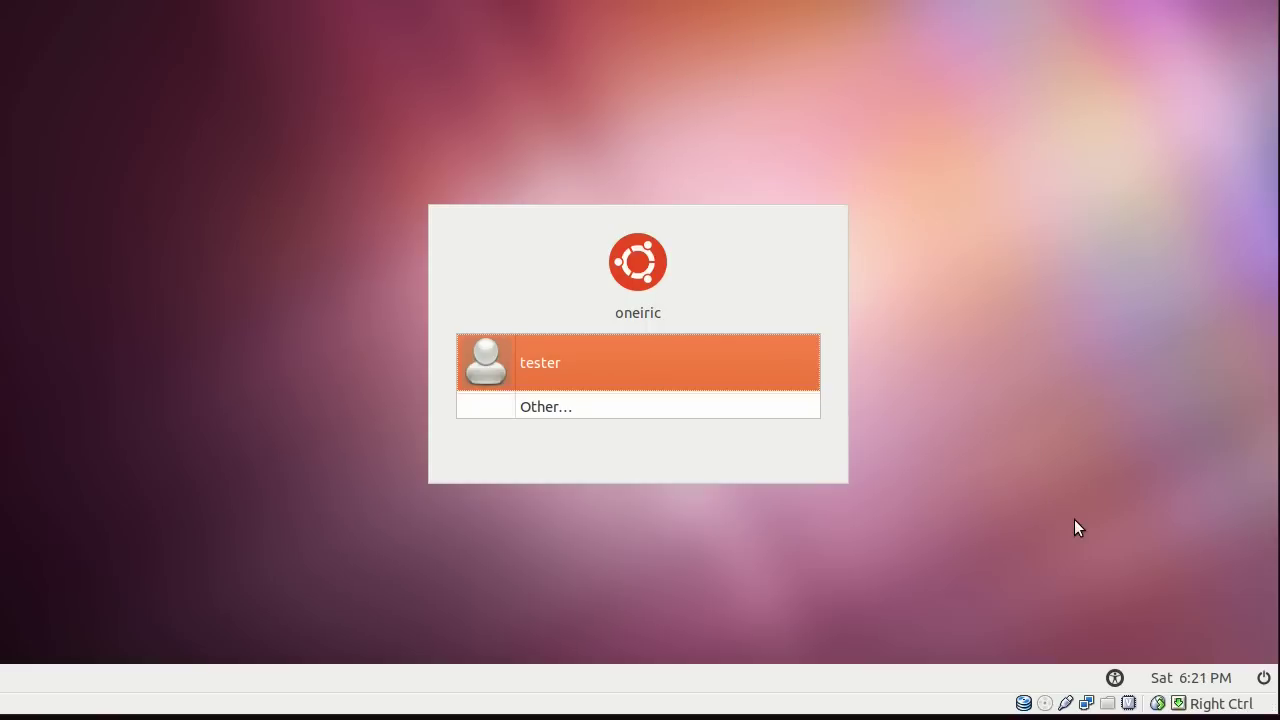
# Log in to the tester account by entering the account password.
pyautogui.press('Return')
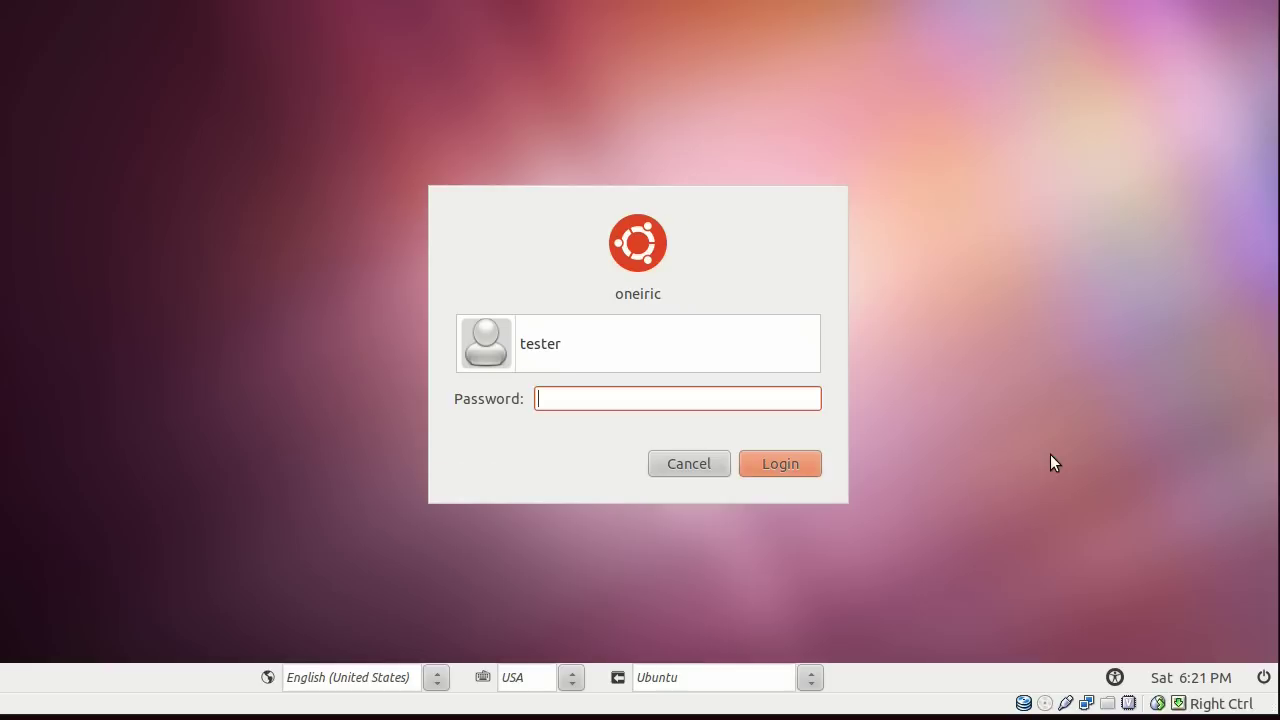
pyautogui.press('Return')
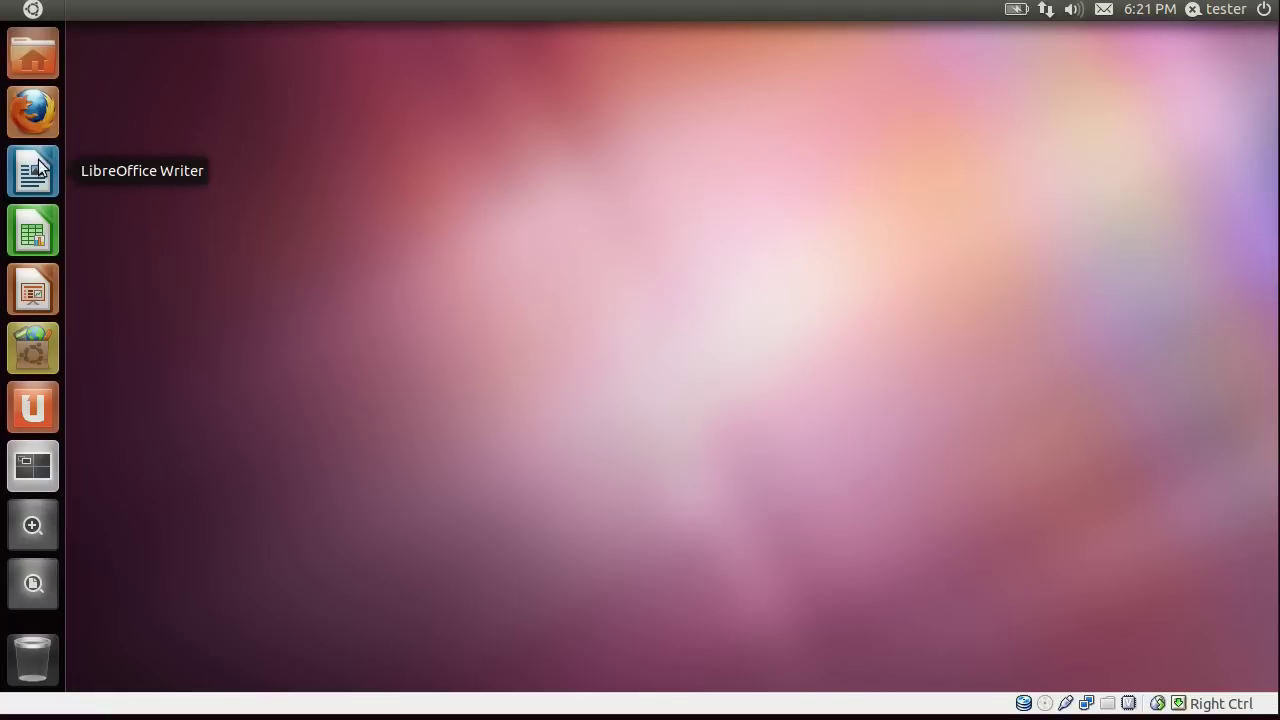
# Launch Text Editor by searching 'gedi' in the Dash, then type 'THANKS FOR WATCHING'.
pyautogui.click(33, 12)
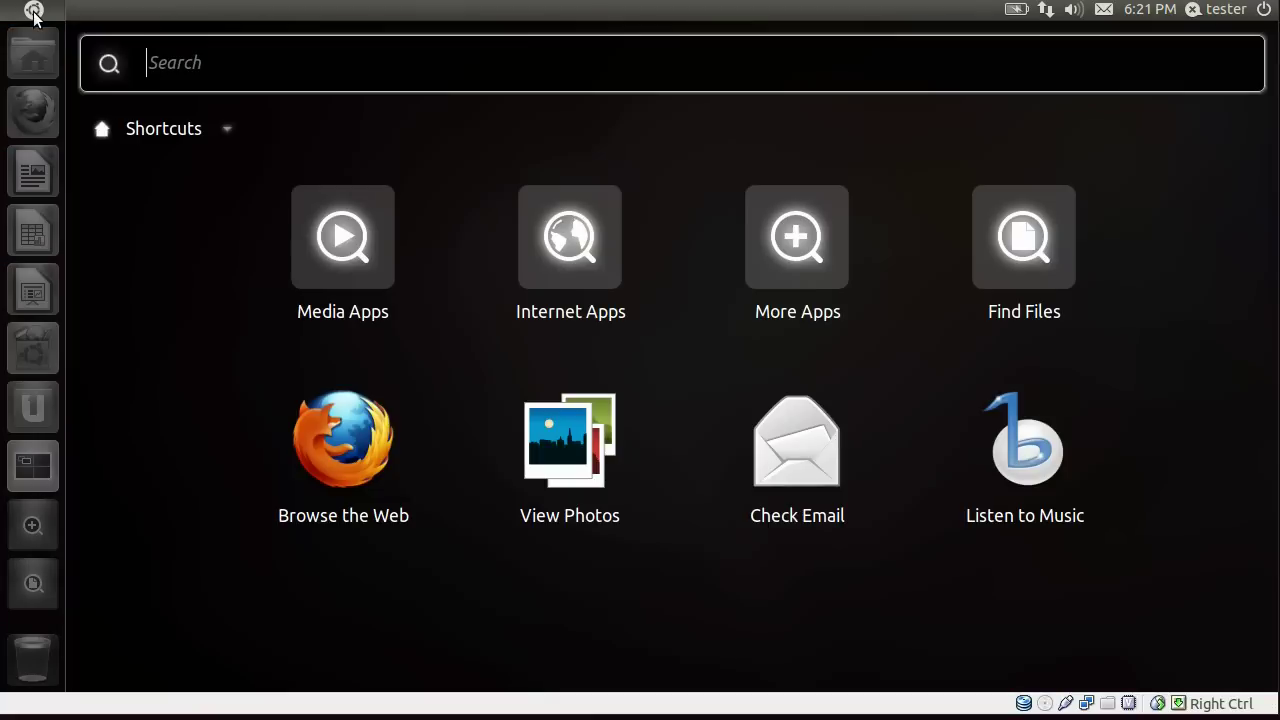
pyautogui.write('gedi')
pyautogui.press('Return')
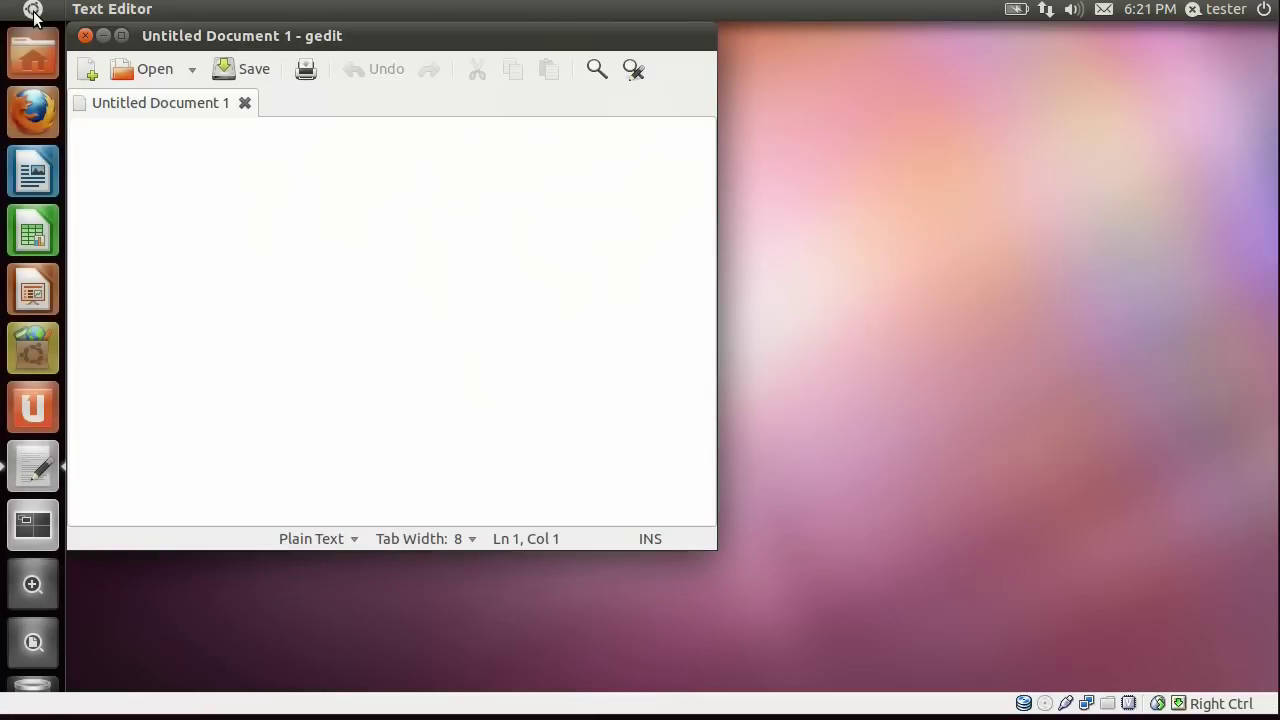
pyautogui.write('THANKS')
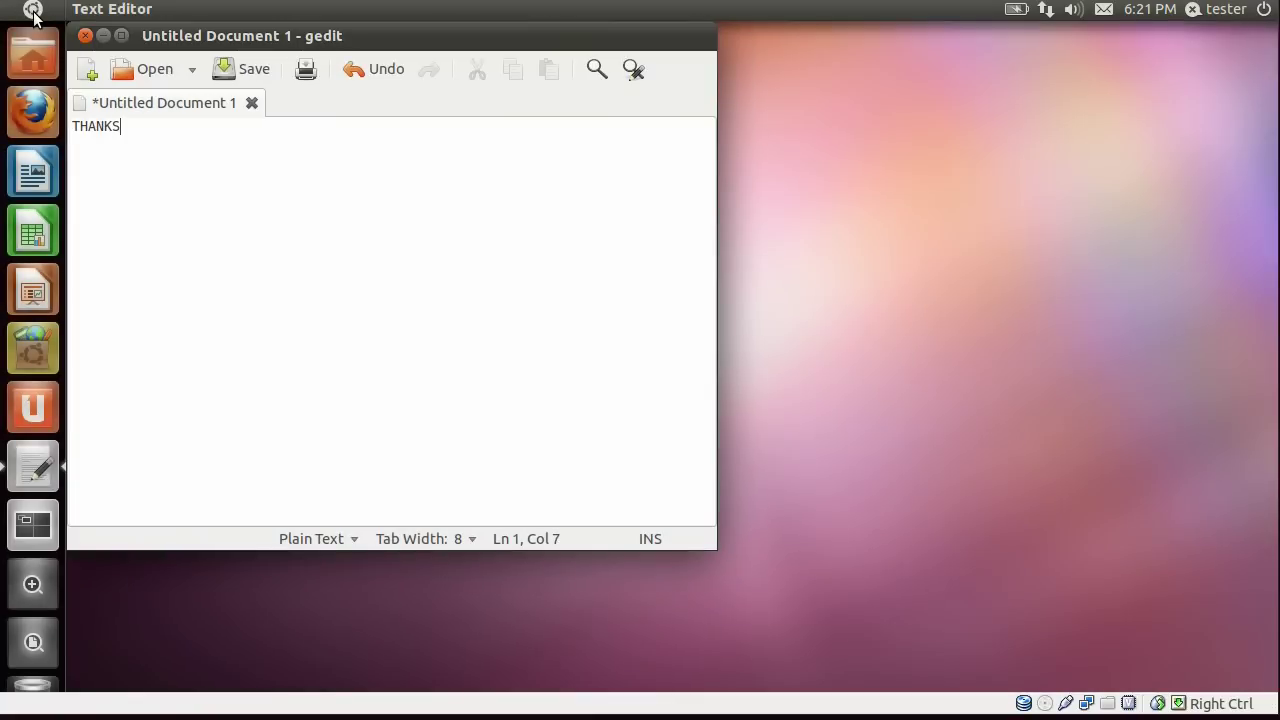
pyautogui.write(' FOR WATCHING!')
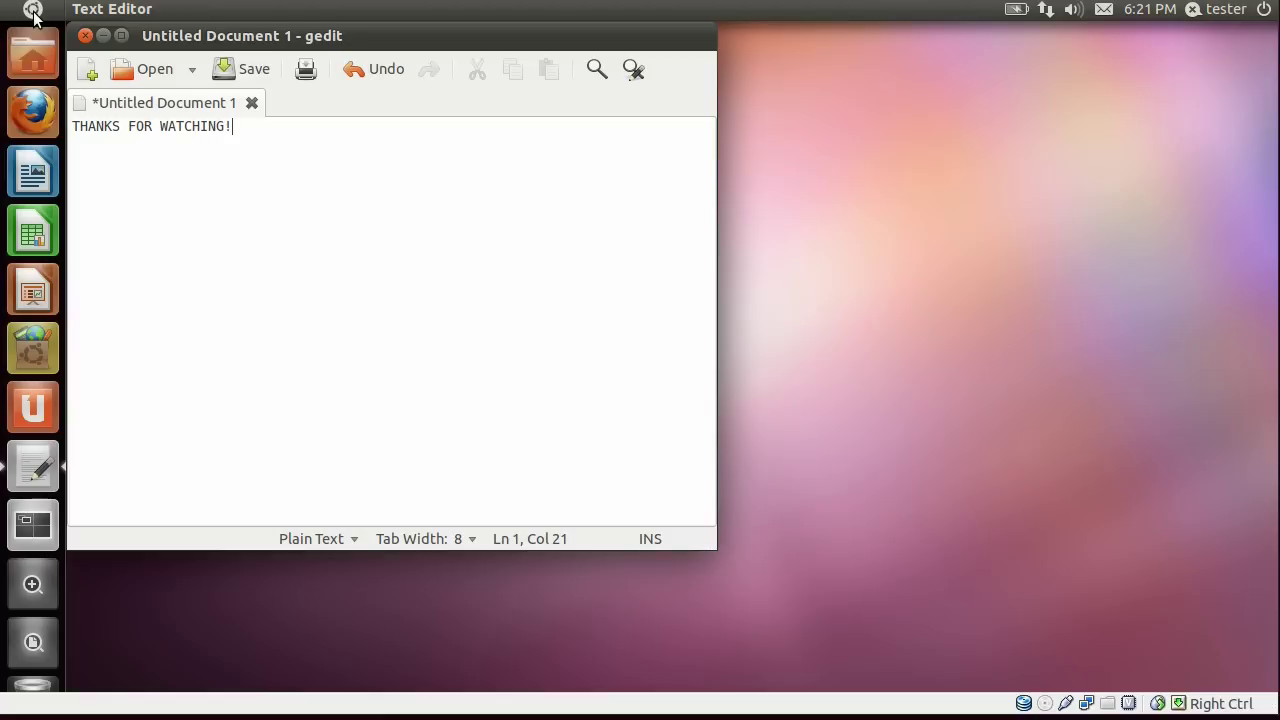